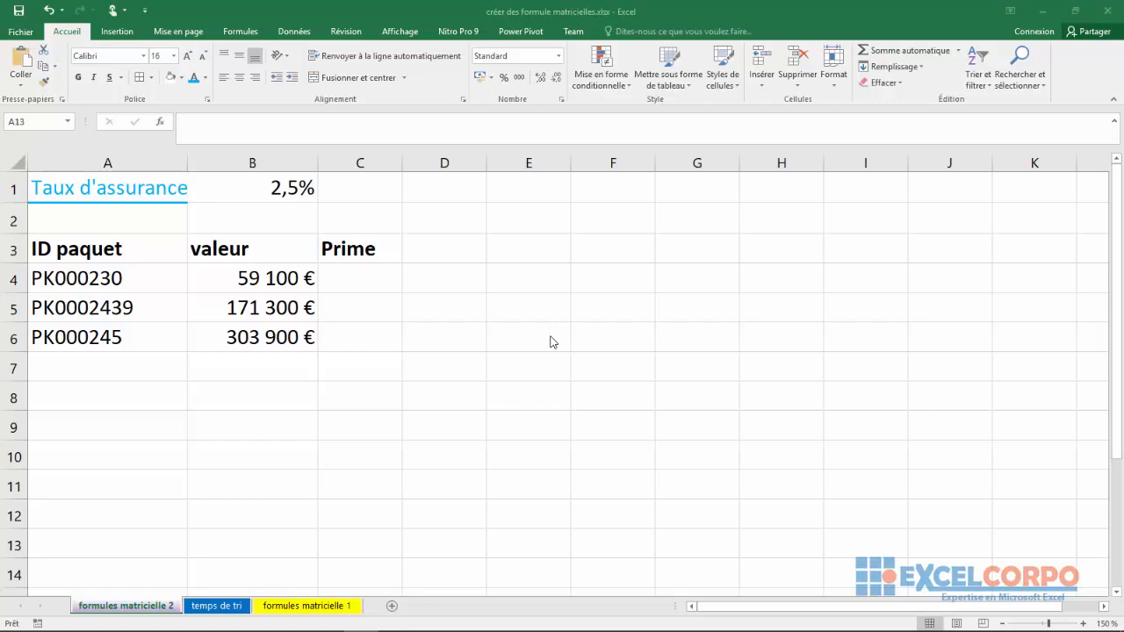
Calculate the premium for package PK000230 in C4 with the formula =B1*B4
click(362, 278)
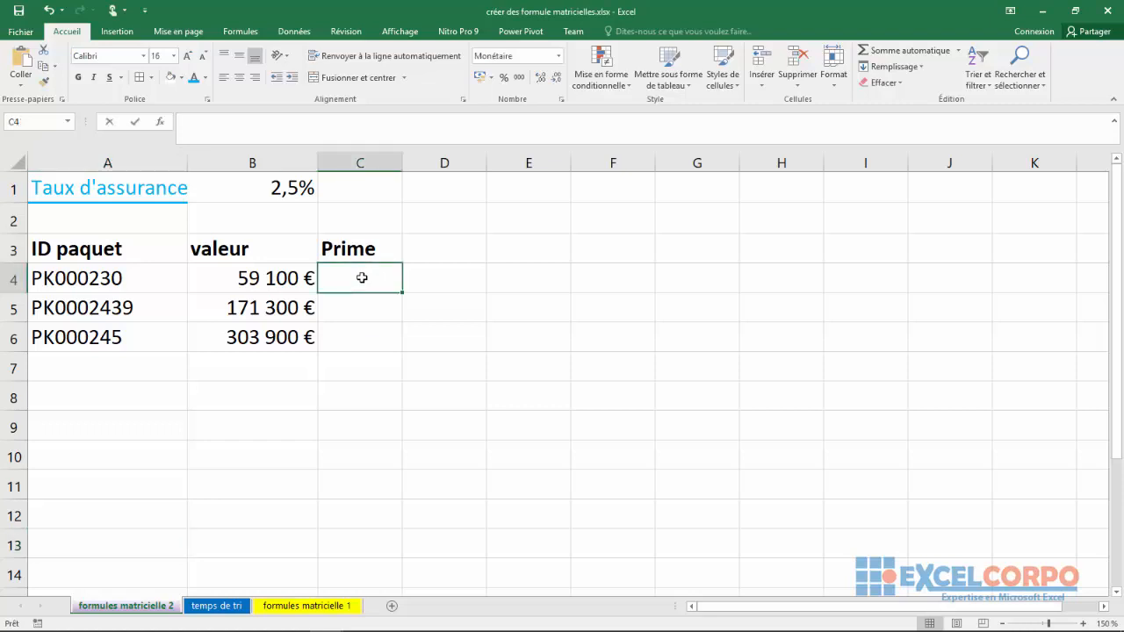
text(=)
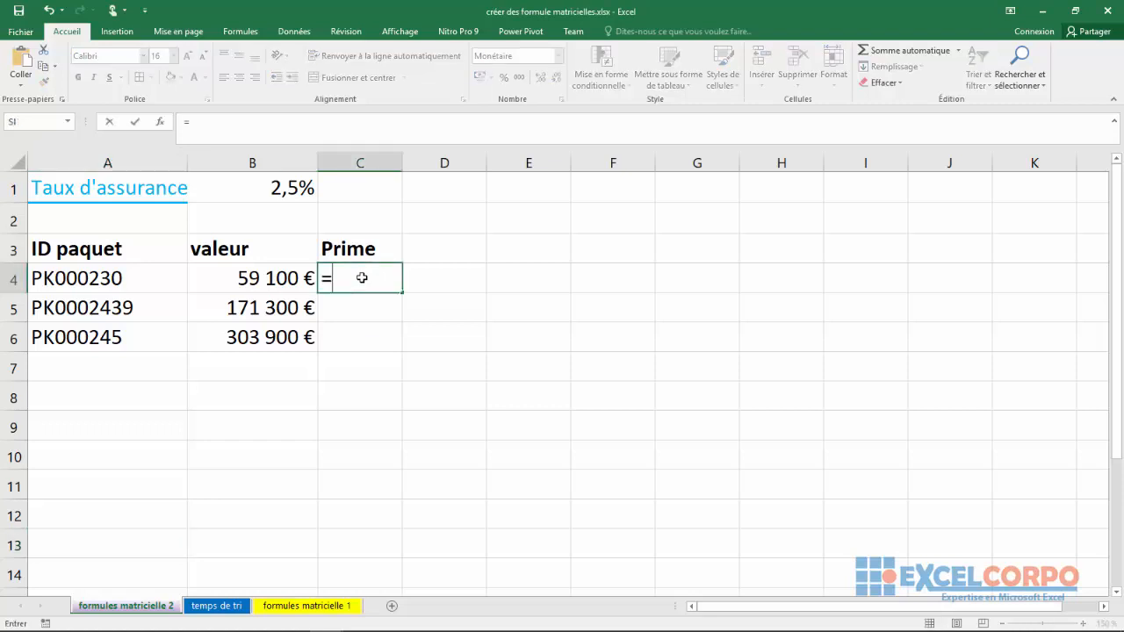
click(288, 203)
click(283, 188)
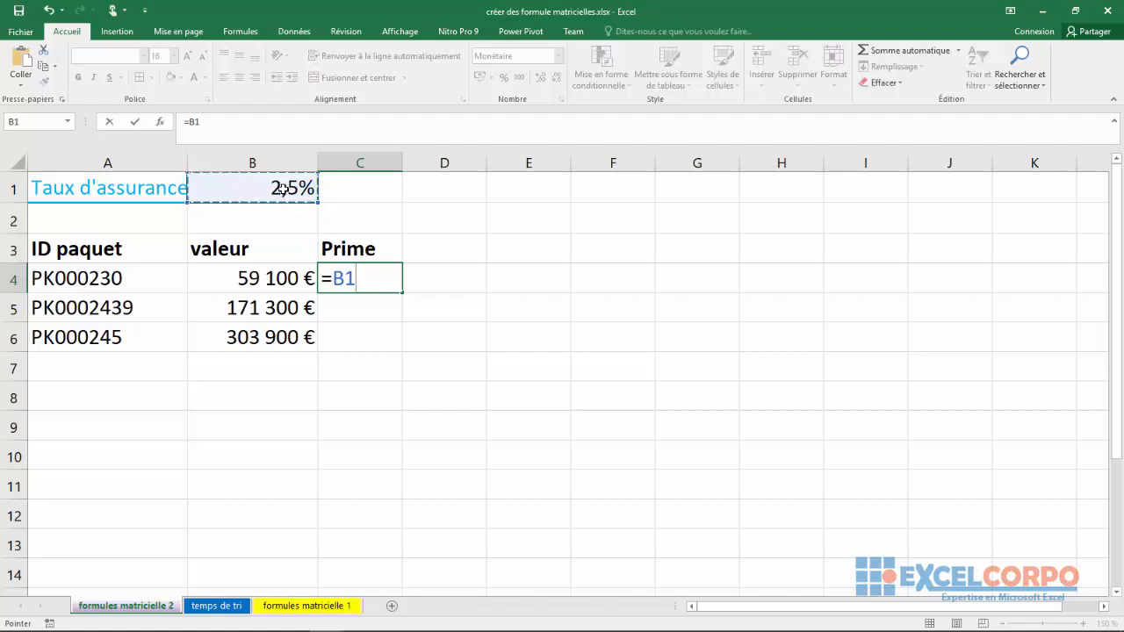
text(*)
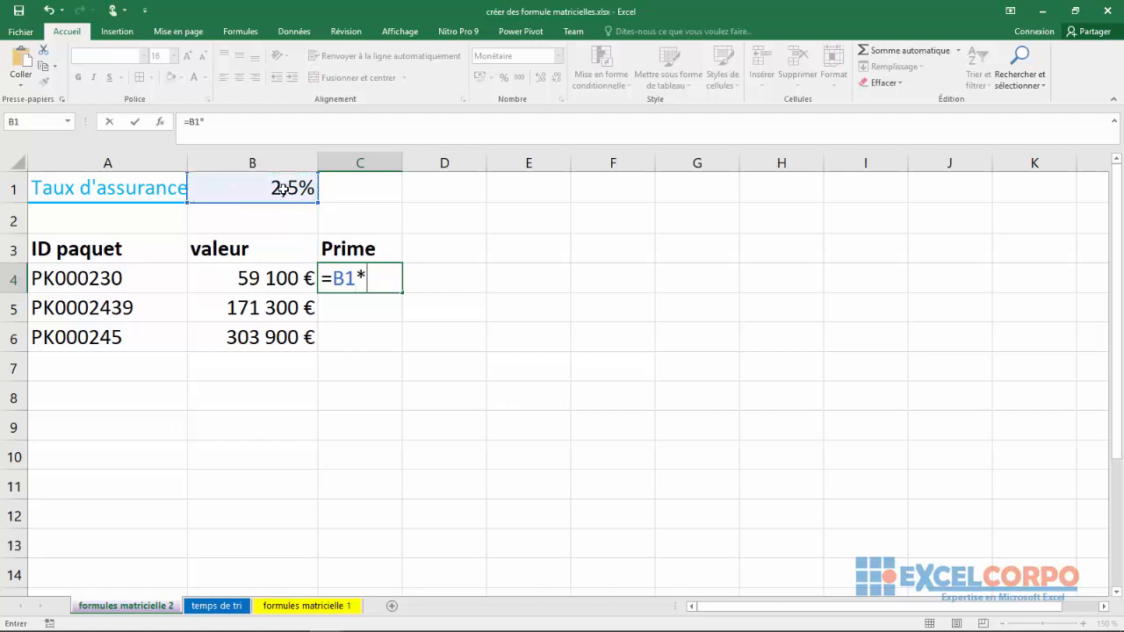
click(270, 281)
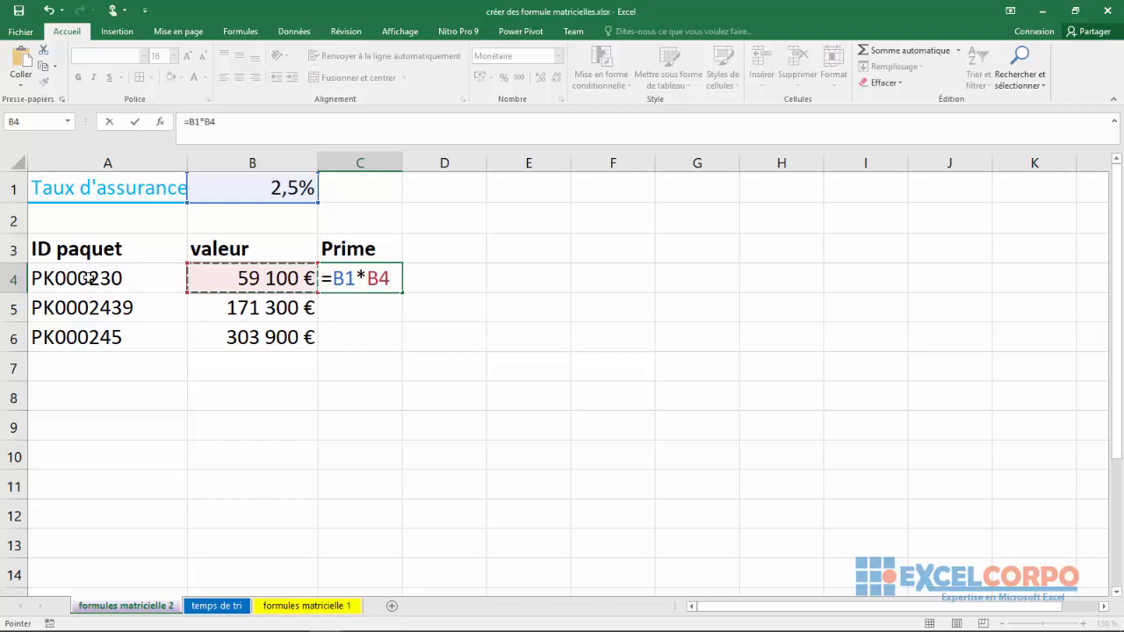
key(Return)
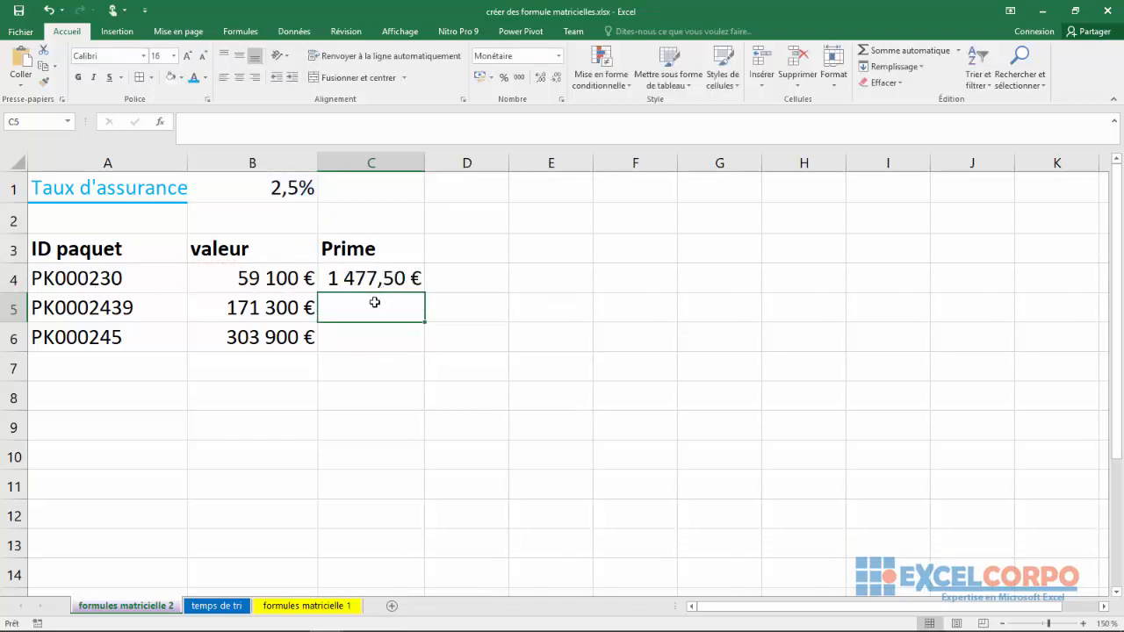
Calculate the premium for package PK0002439 in C5 with the formula =B1*B5
text(=)
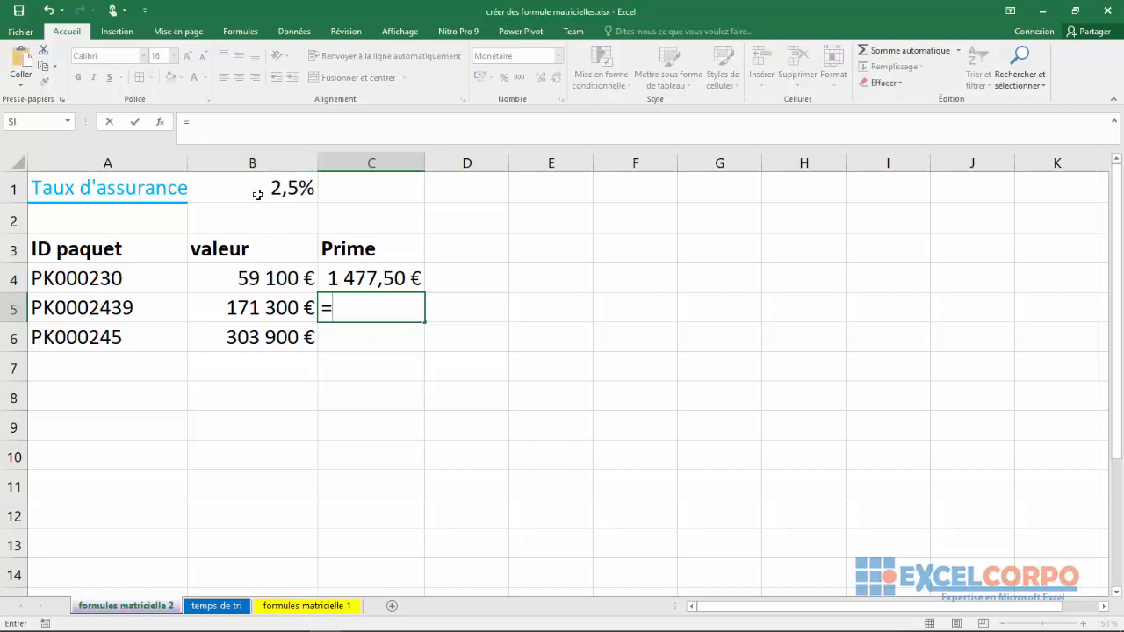
click(258, 194)
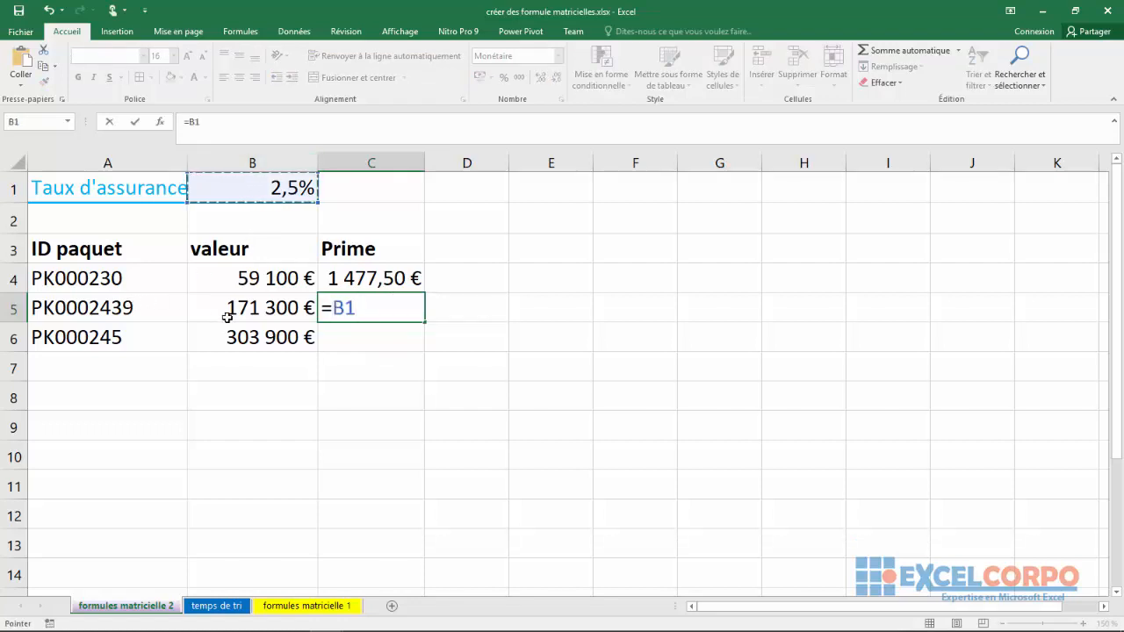
text(*)
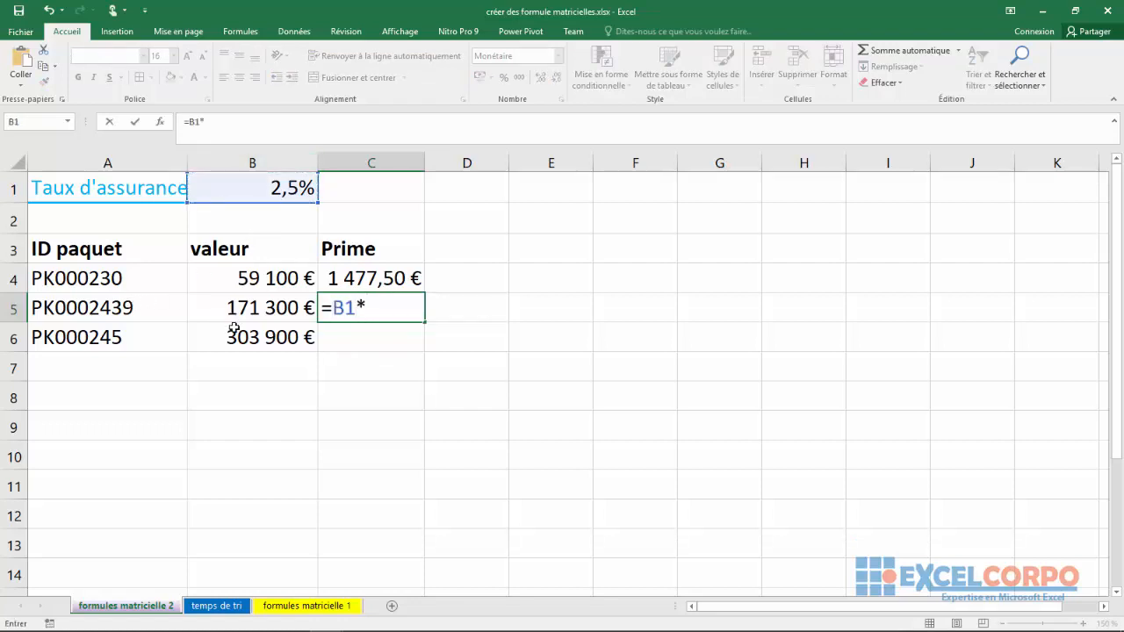
click(263, 311)
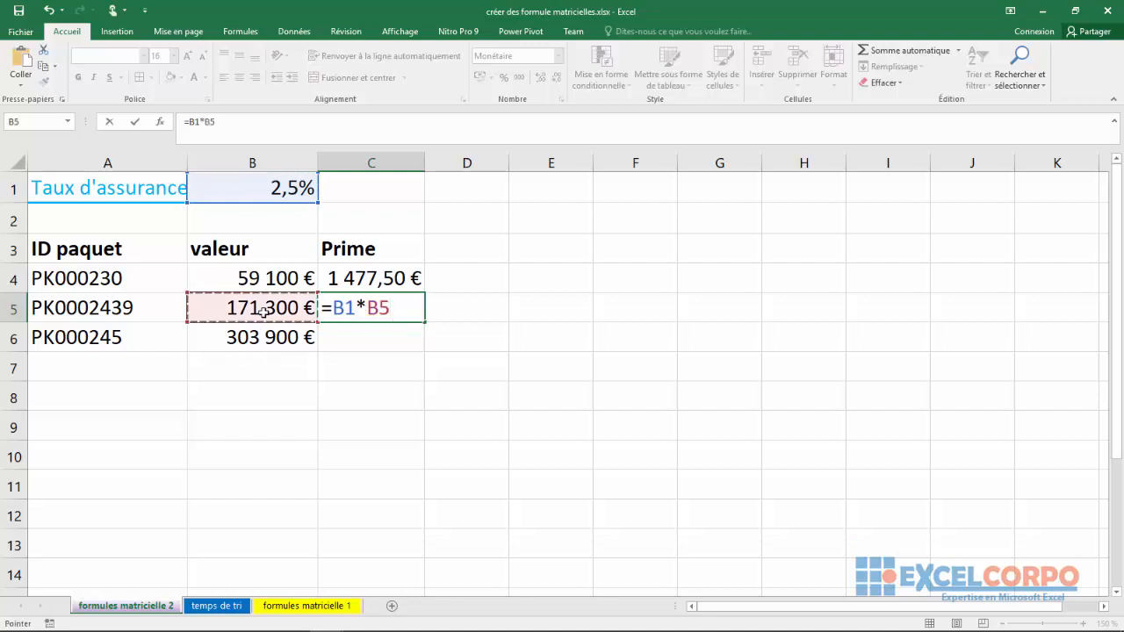
key(Return)
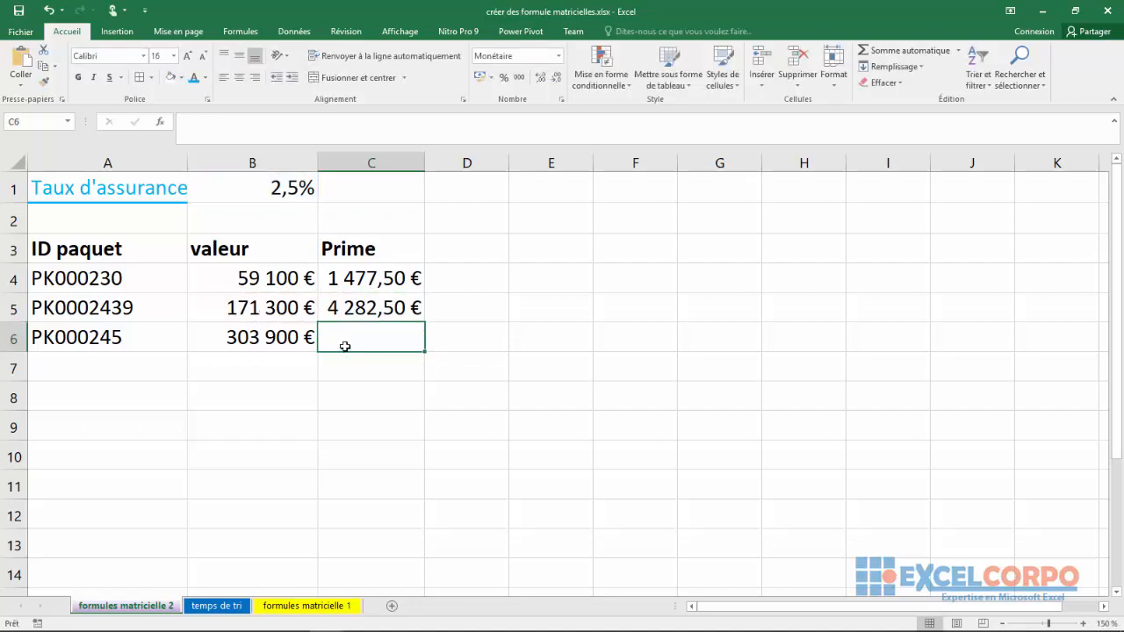
Calculate the premium for package PK000245 in C6 with the formula =B1*B6
text(=)
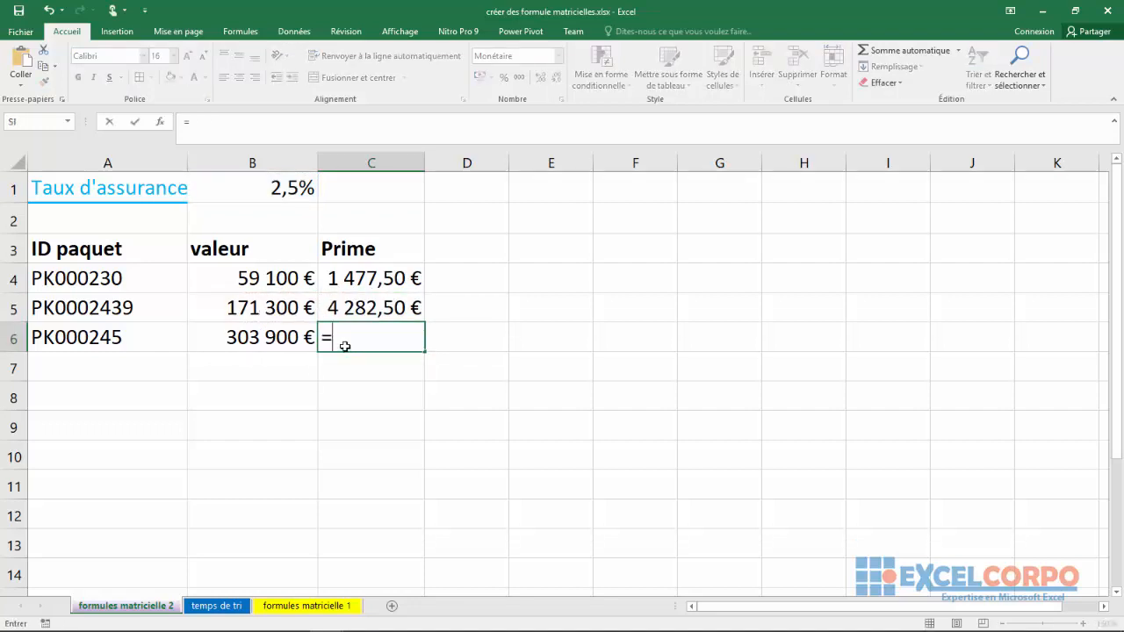
click(283, 188)
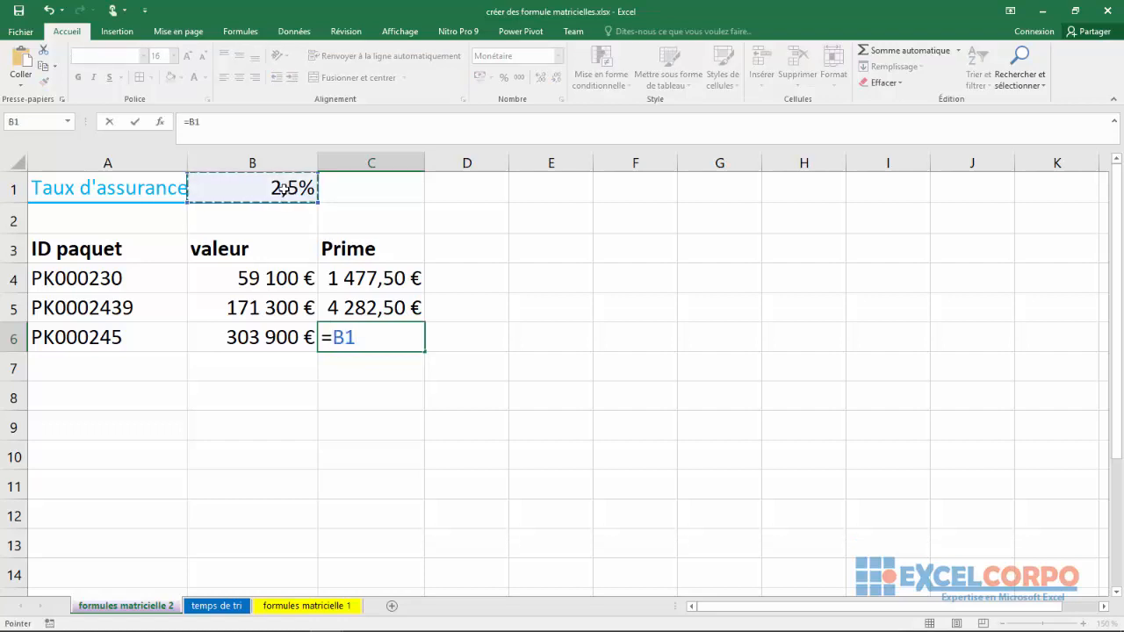
text(*)
click(241, 344)
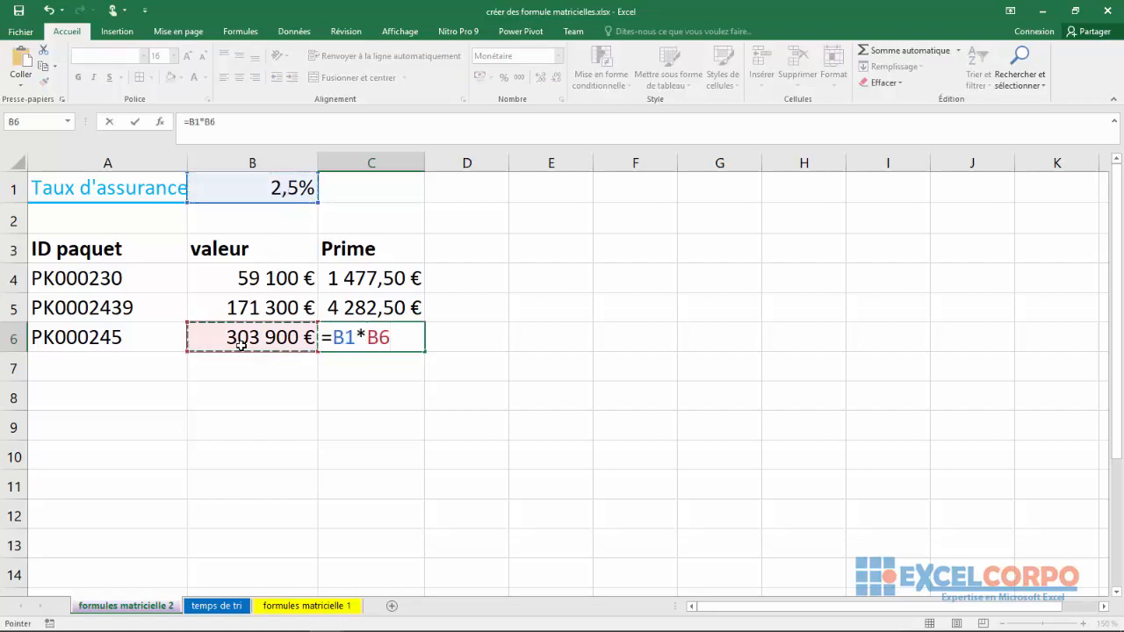
key(Return)
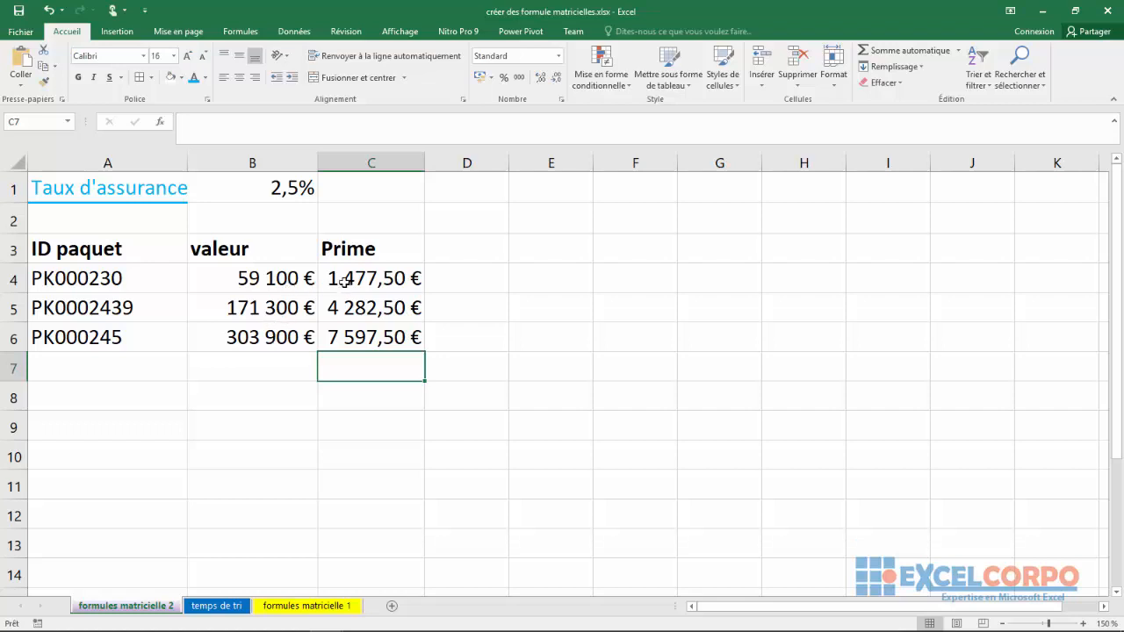
Clear the three individual premium formulas from C4:C6
drag(344, 283, 359, 328)
key(Delete)
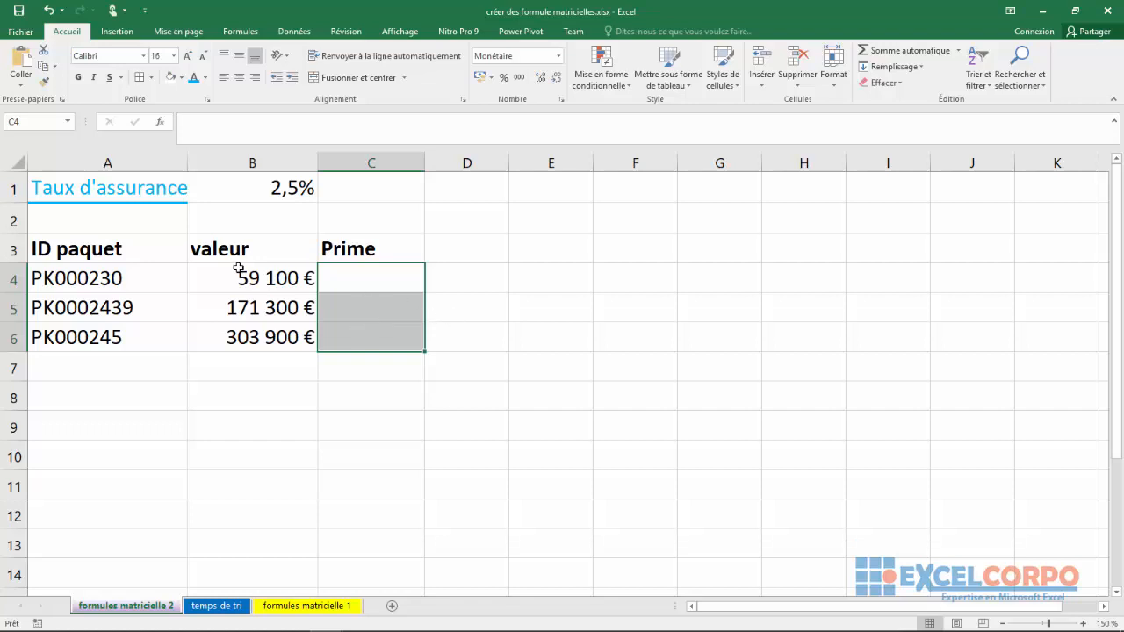
drag(227, 272, 250, 332)
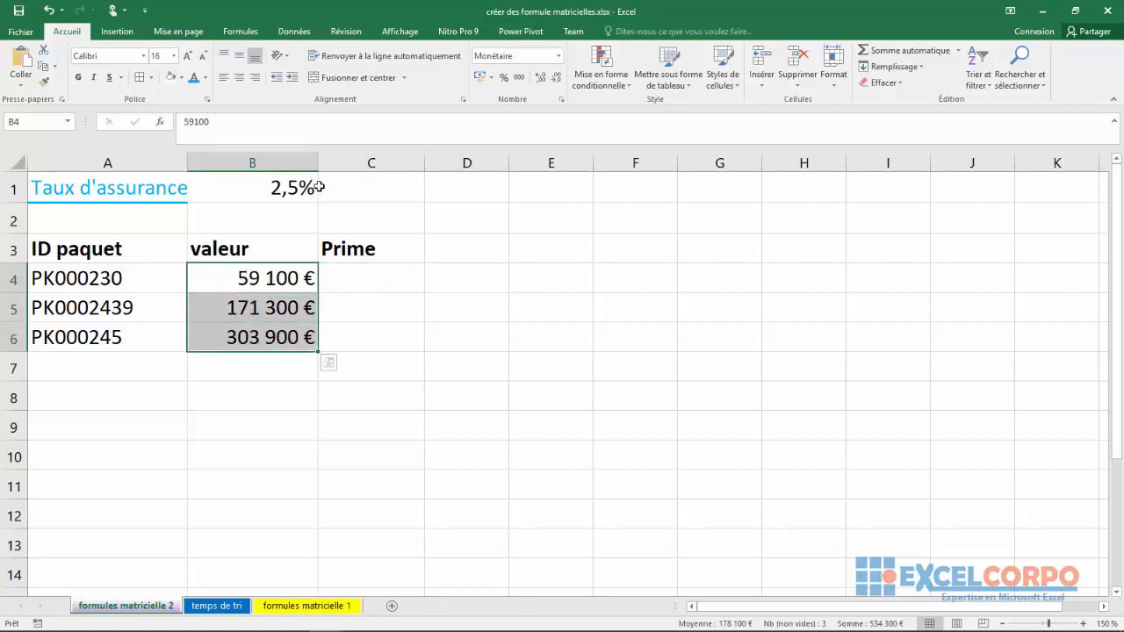
click(275, 183)
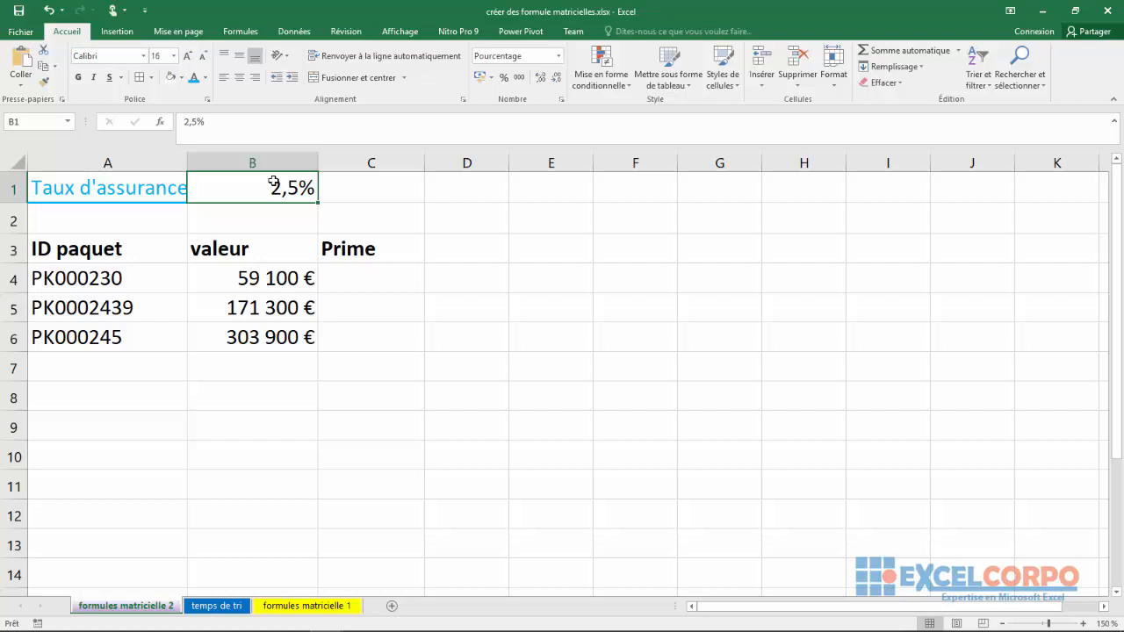
click(243, 277)
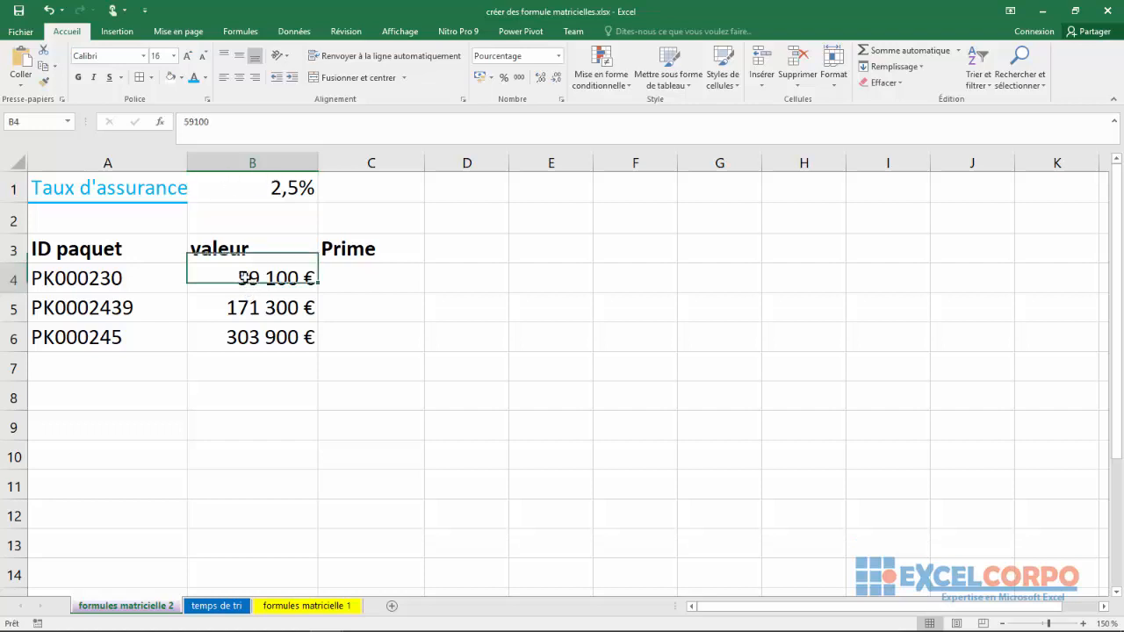
drag(244, 278, 255, 324)
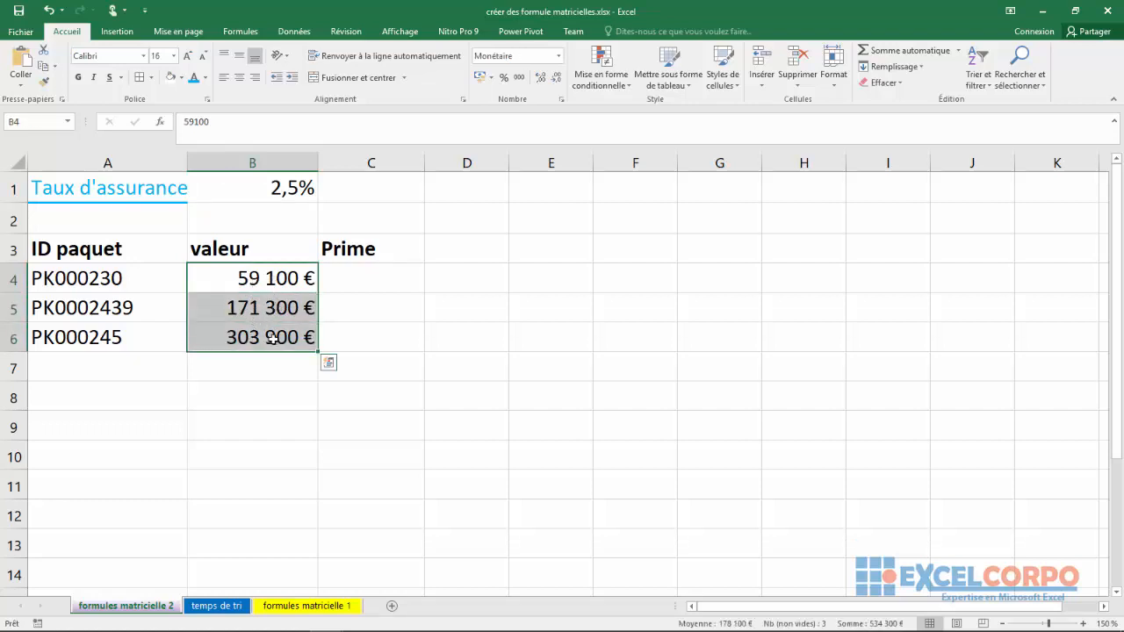
Enter =B1*B4:B6 as a single array formula across the Prime cells C4:C6
click(349, 280)
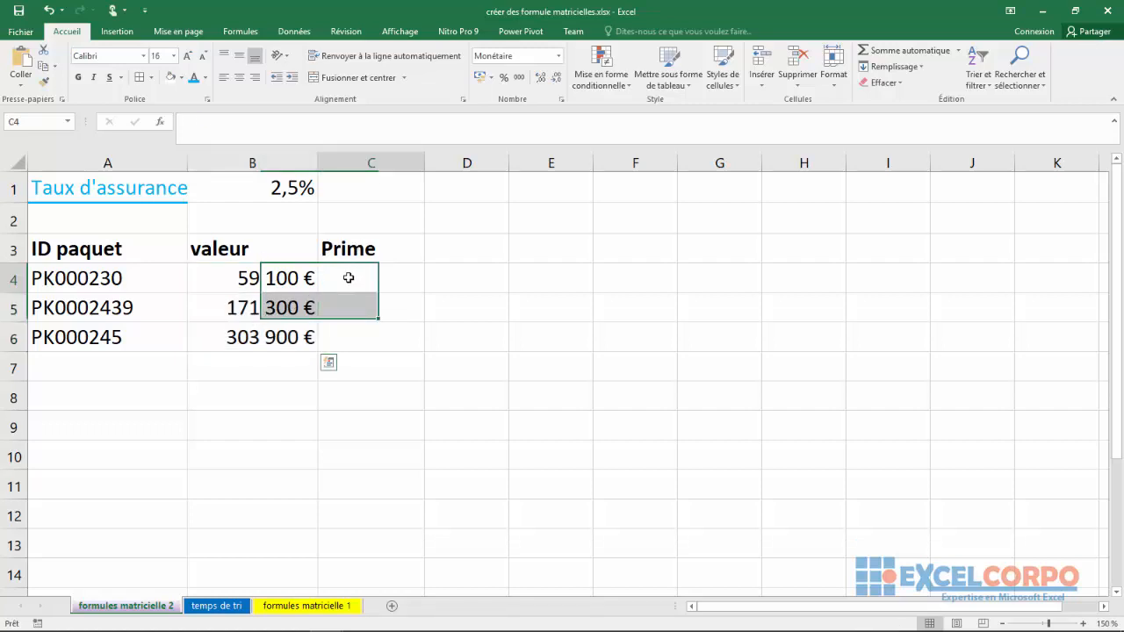
drag(367, 294, 367, 330)
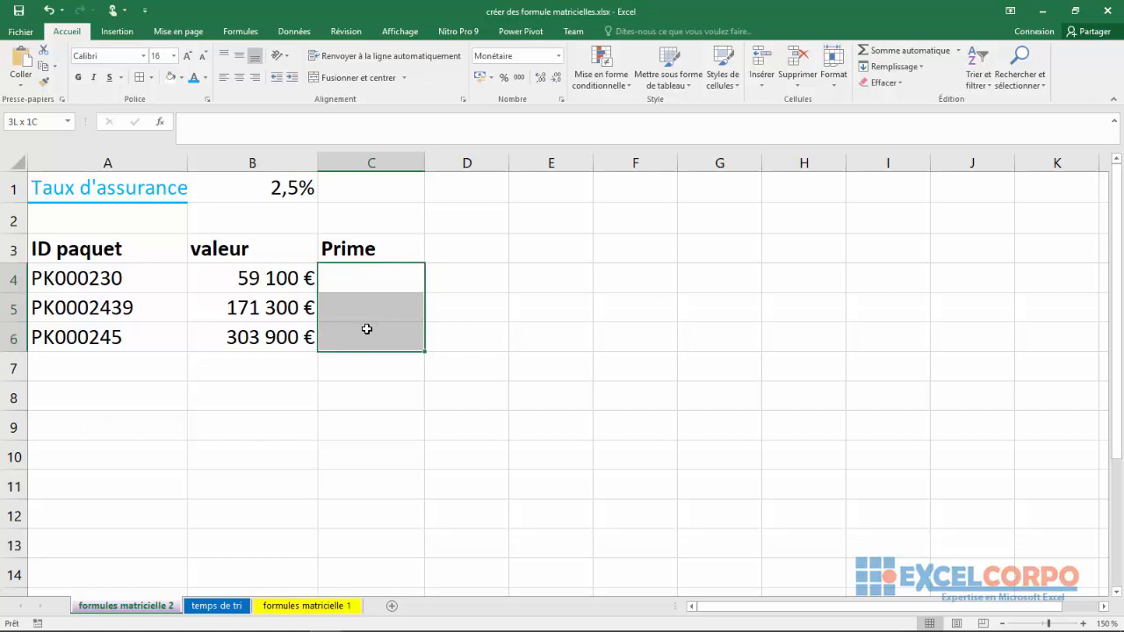
drag(367, 330, 367, 329)
text(=)
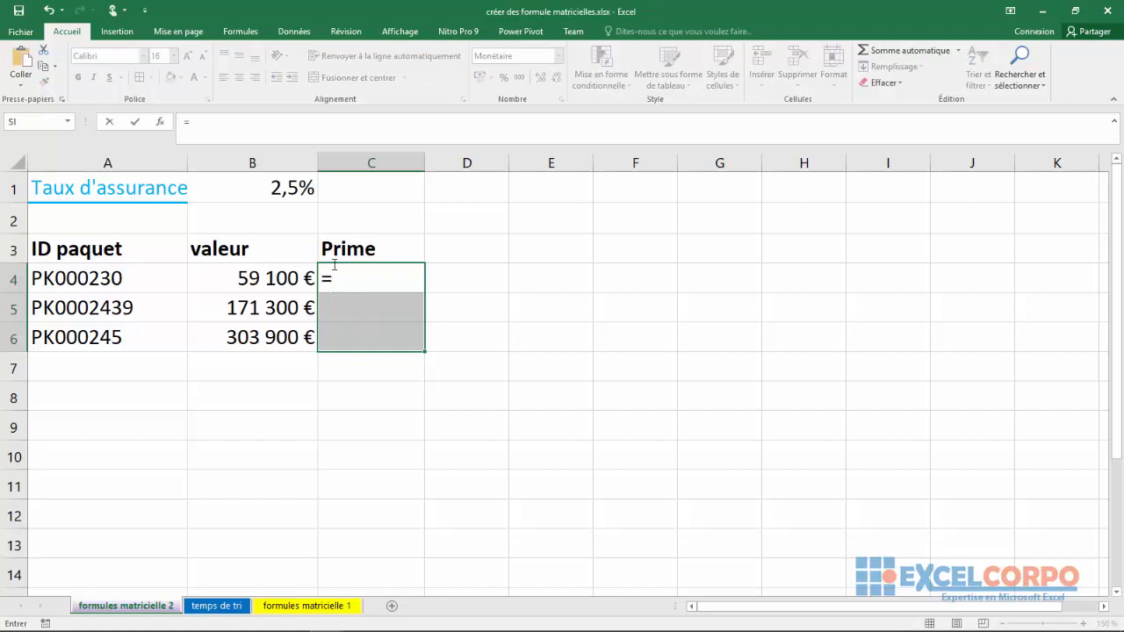
click(290, 181)
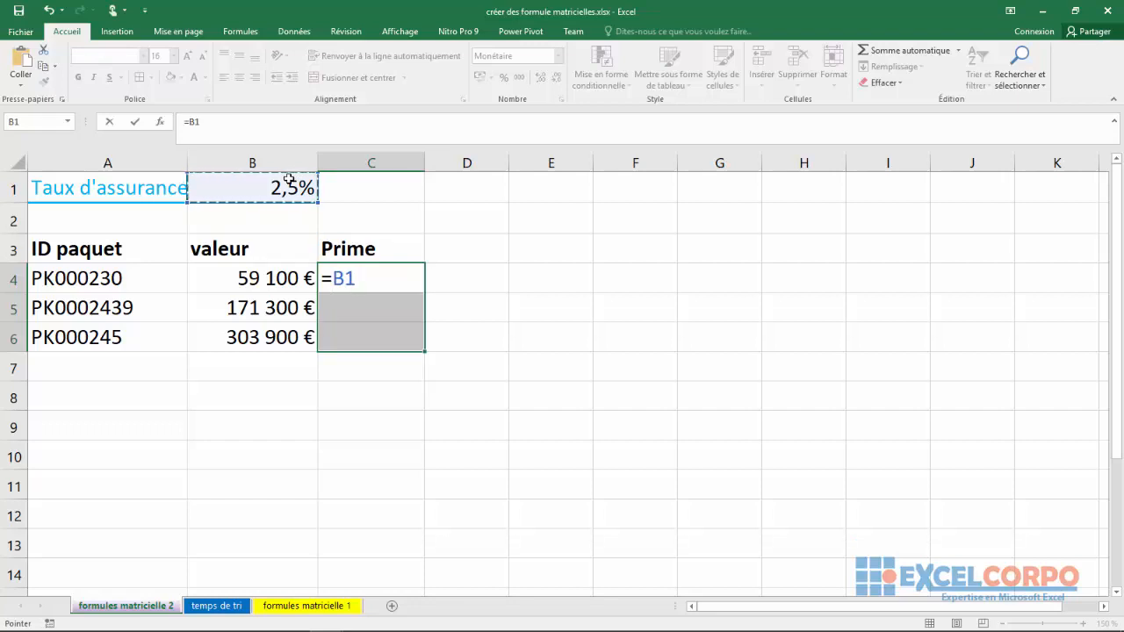
text(*)
click(263, 286)
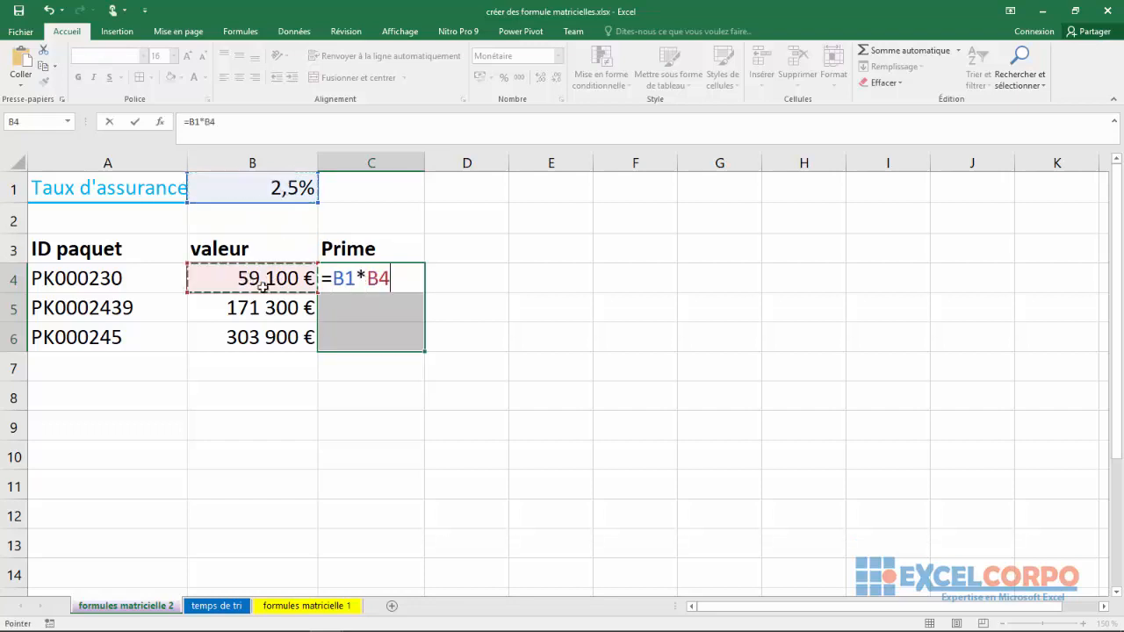
drag(264, 287, 268, 329)
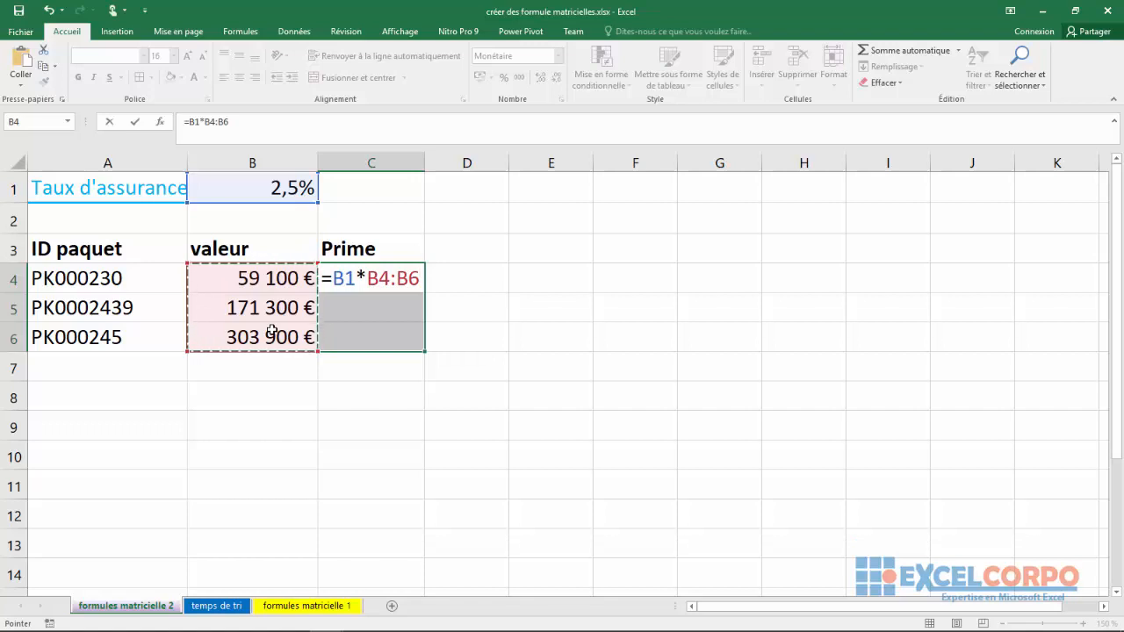
key(ctrl+shift+Return)
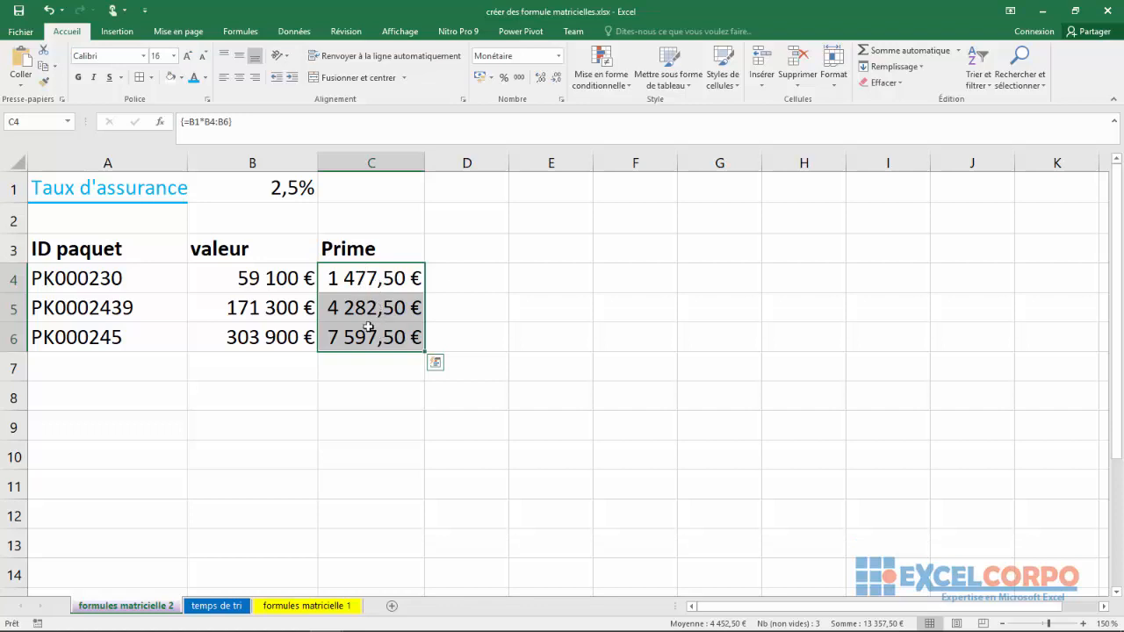
Inspect the array formula shared by the Prime cells C4:C6, recommitting it as an array formula after opening it
click(187, 124)
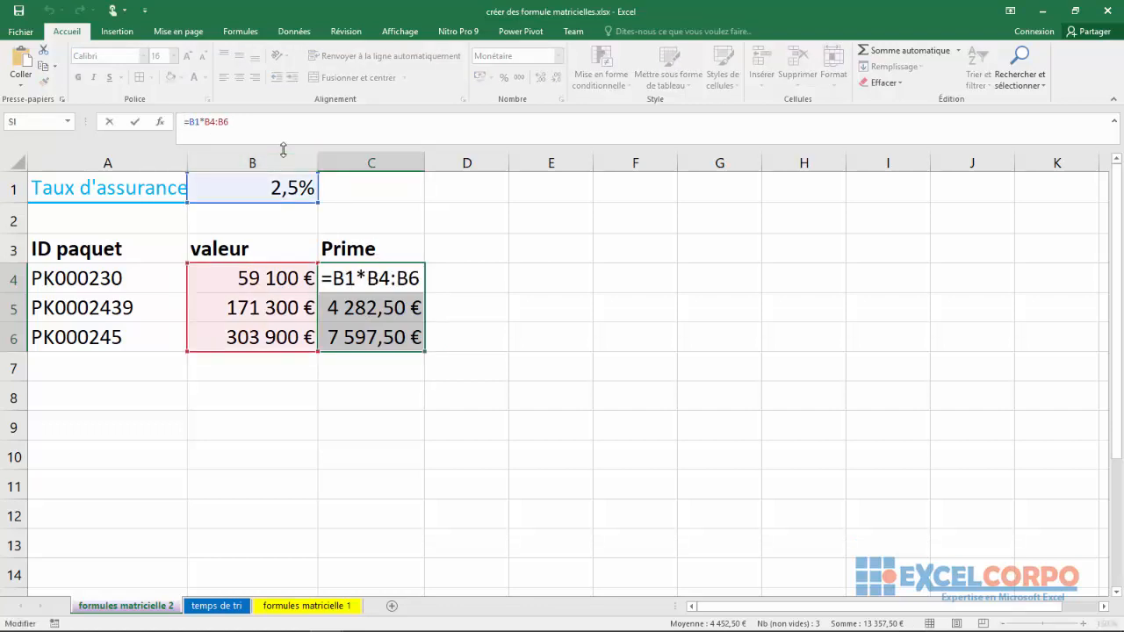
key(ctrl+shift+Return)
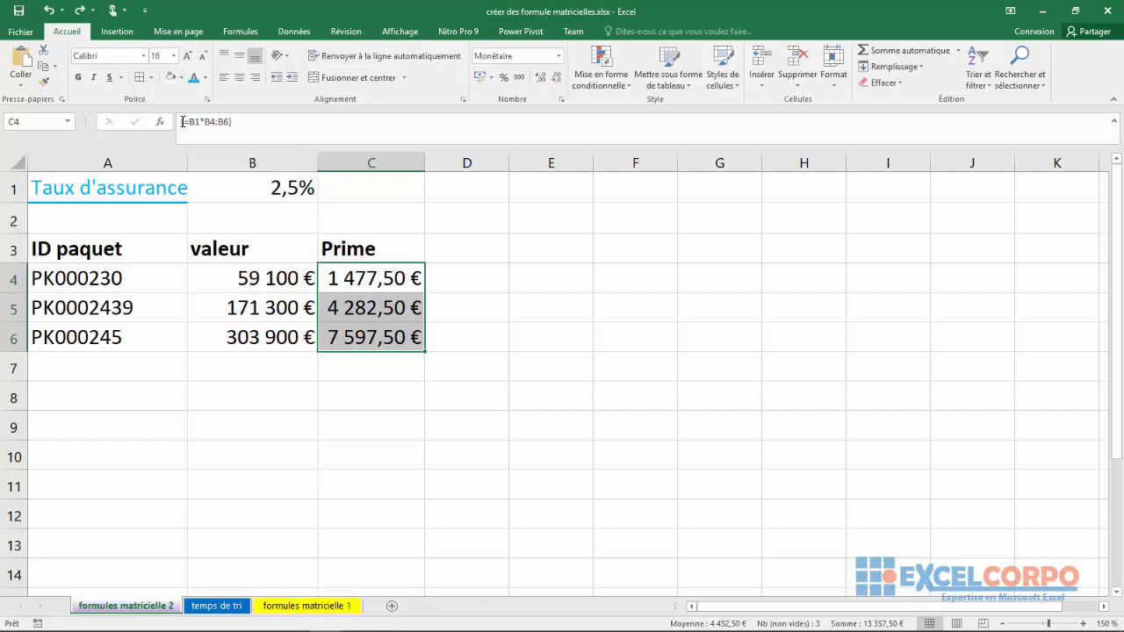
click(492, 369)
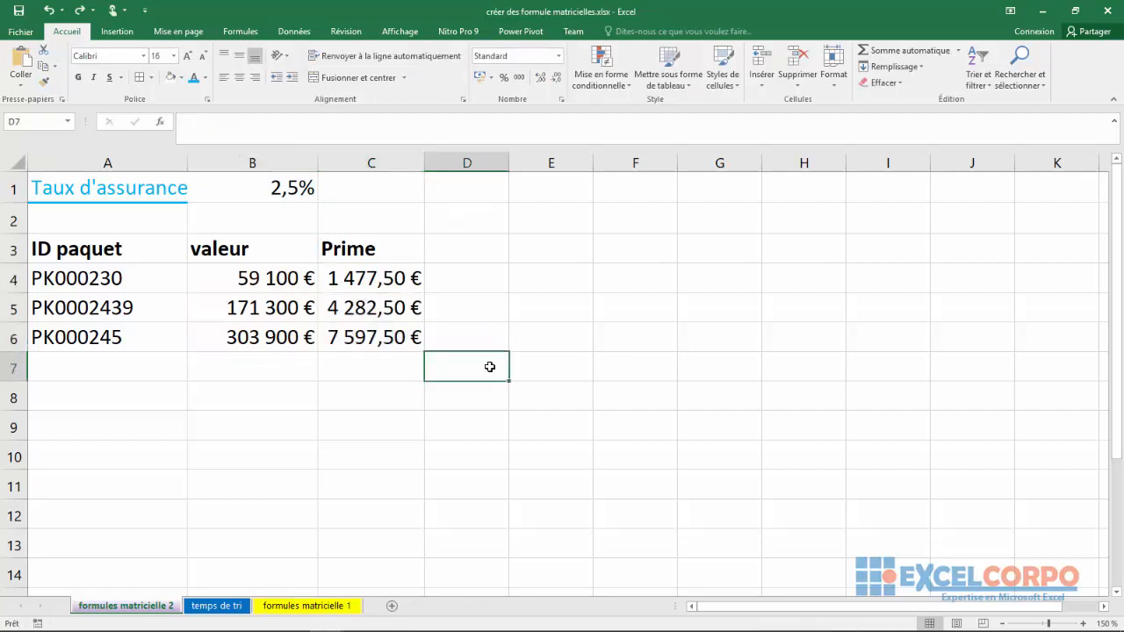
click(390, 377)
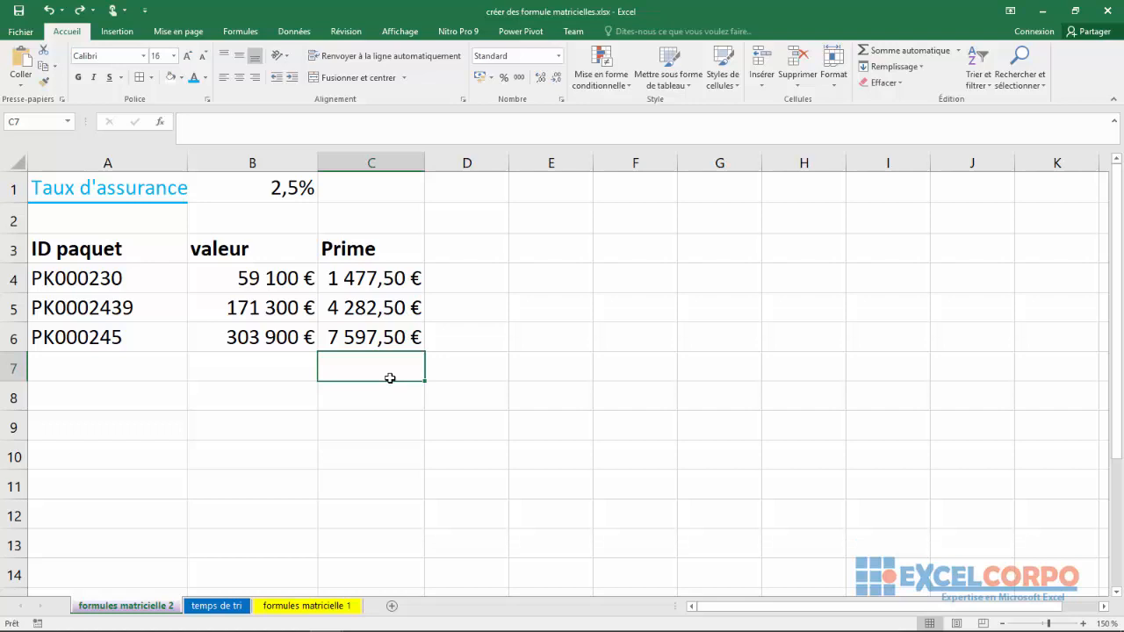
click(380, 335)
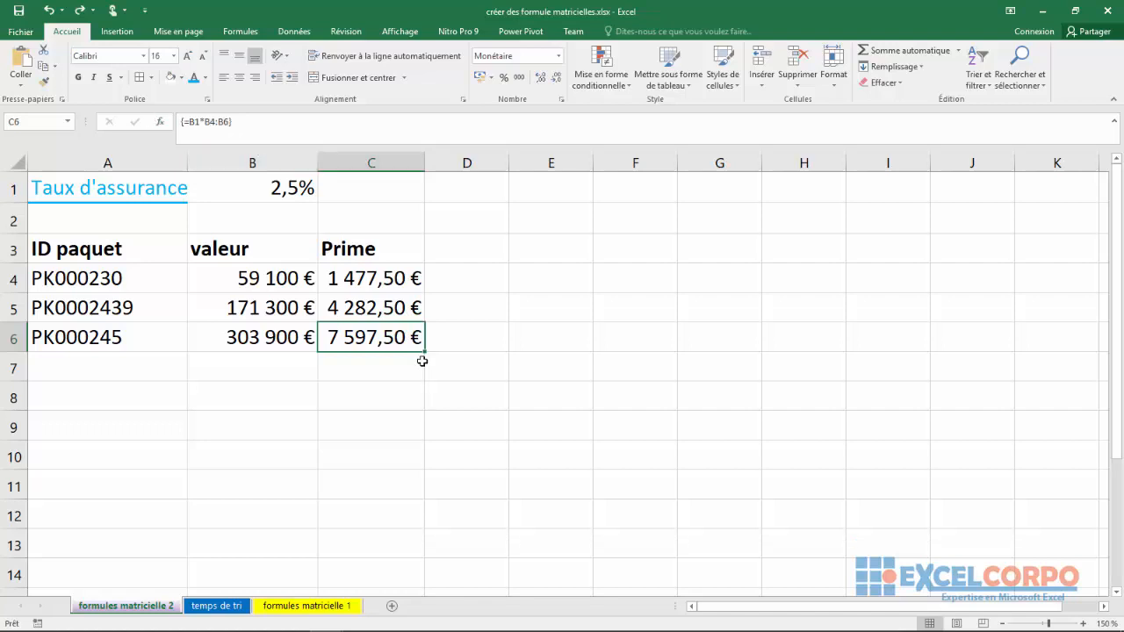
click(466, 383)
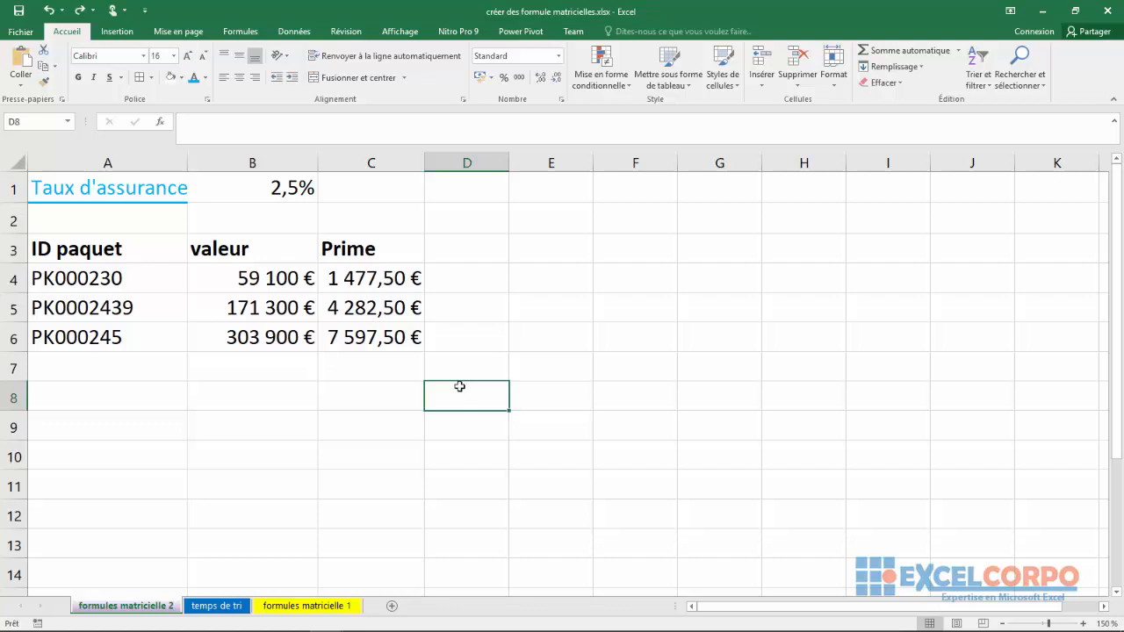
Switch to the "temps de tri" worksheet
click(216, 606)
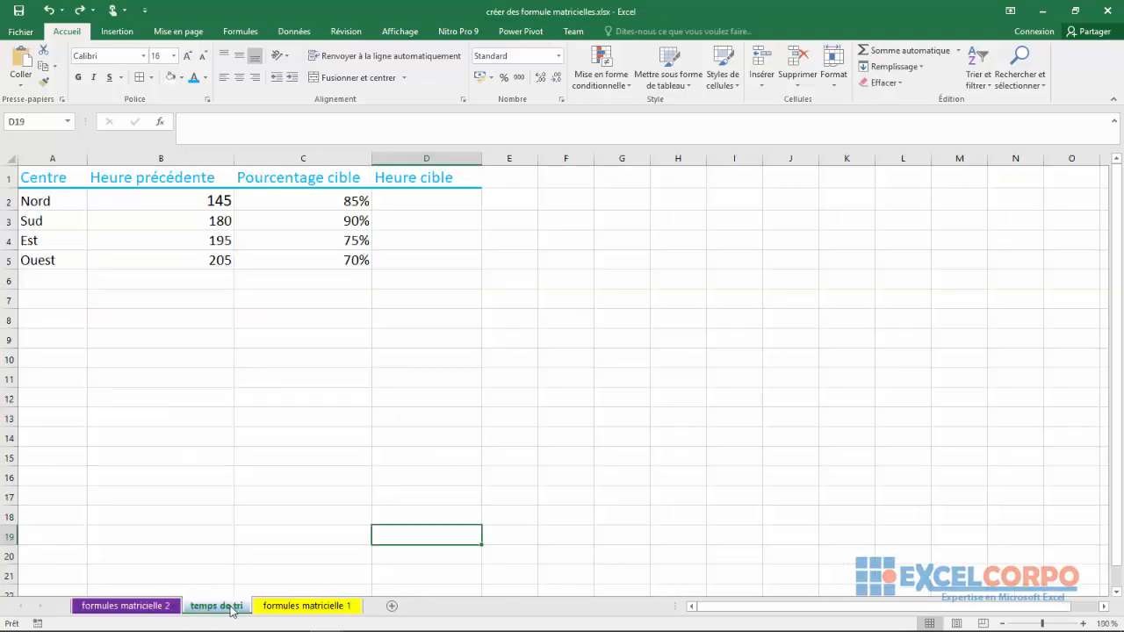
click(255, 390)
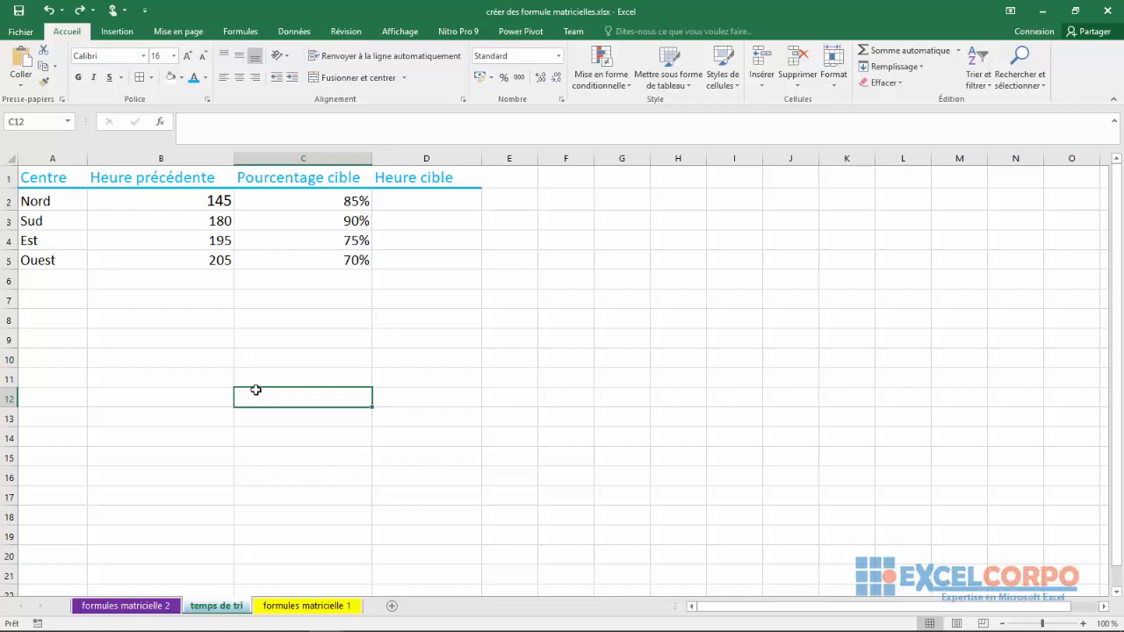
Review the four centres, the previous hours in B2:B5, the target percentages in C2:C5 and the empty Heure cible cells
click(58, 198)
click(50, 220)
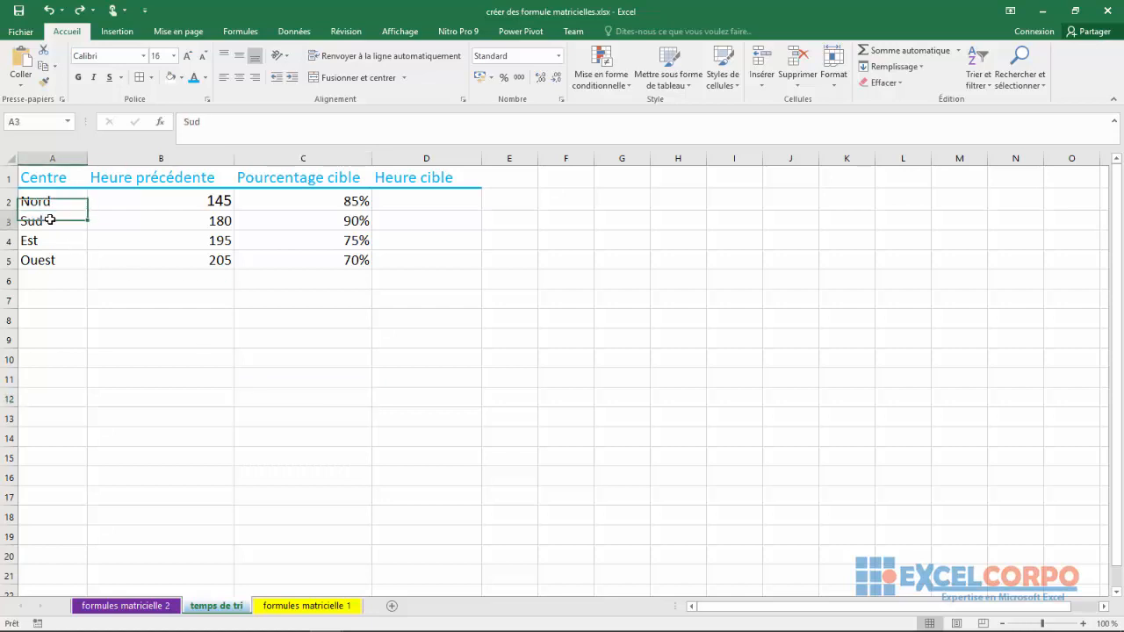
click(47, 238)
click(42, 254)
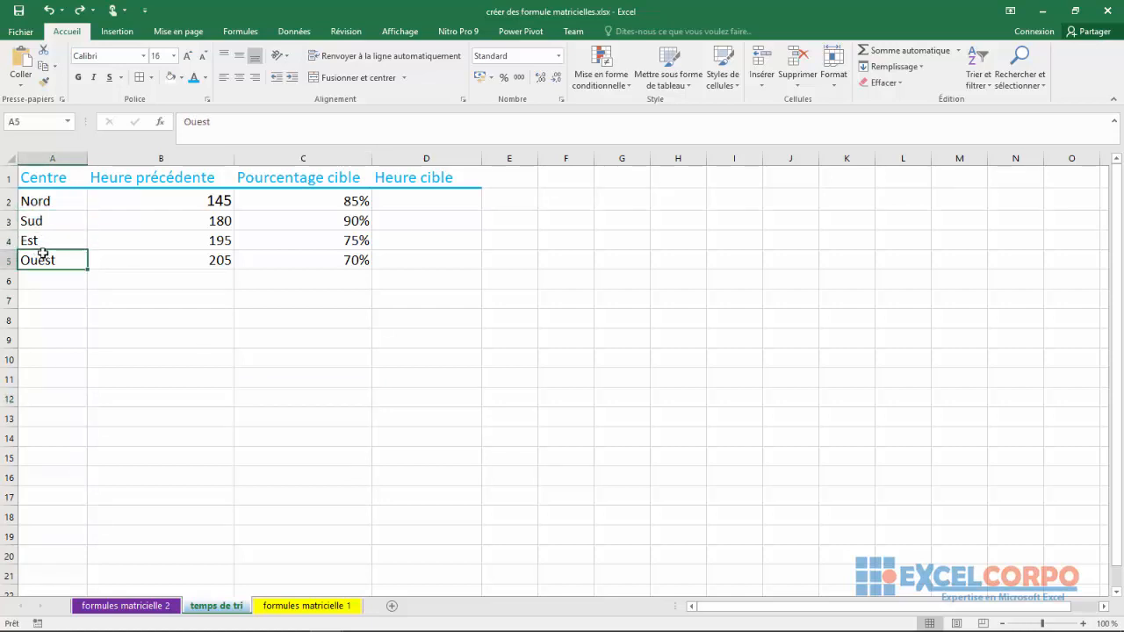
click(246, 279)
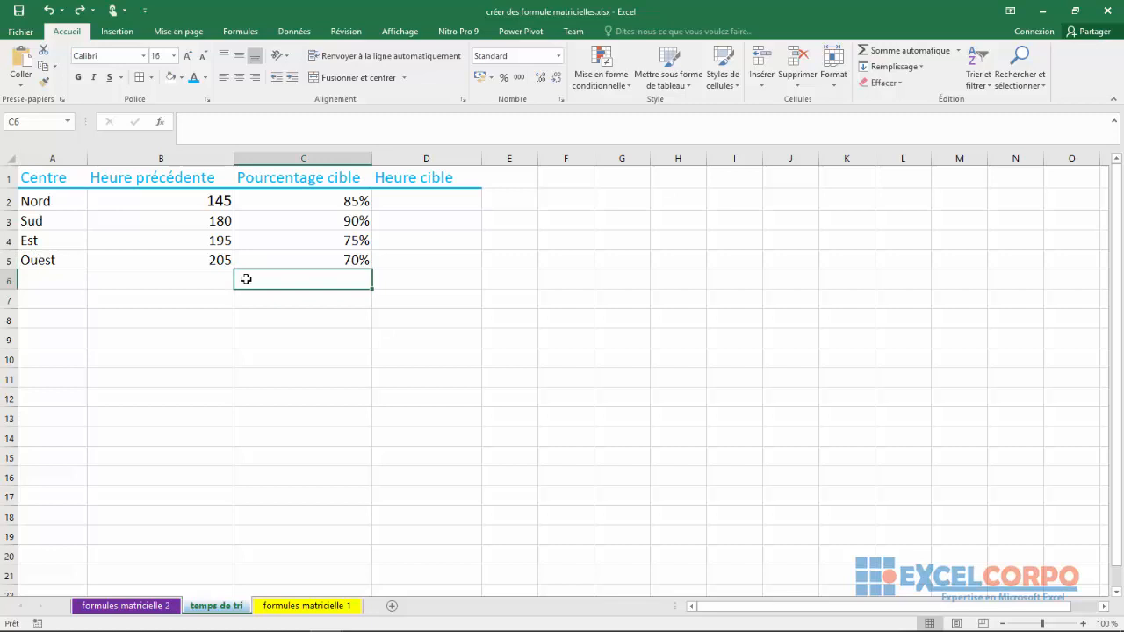
click(412, 199)
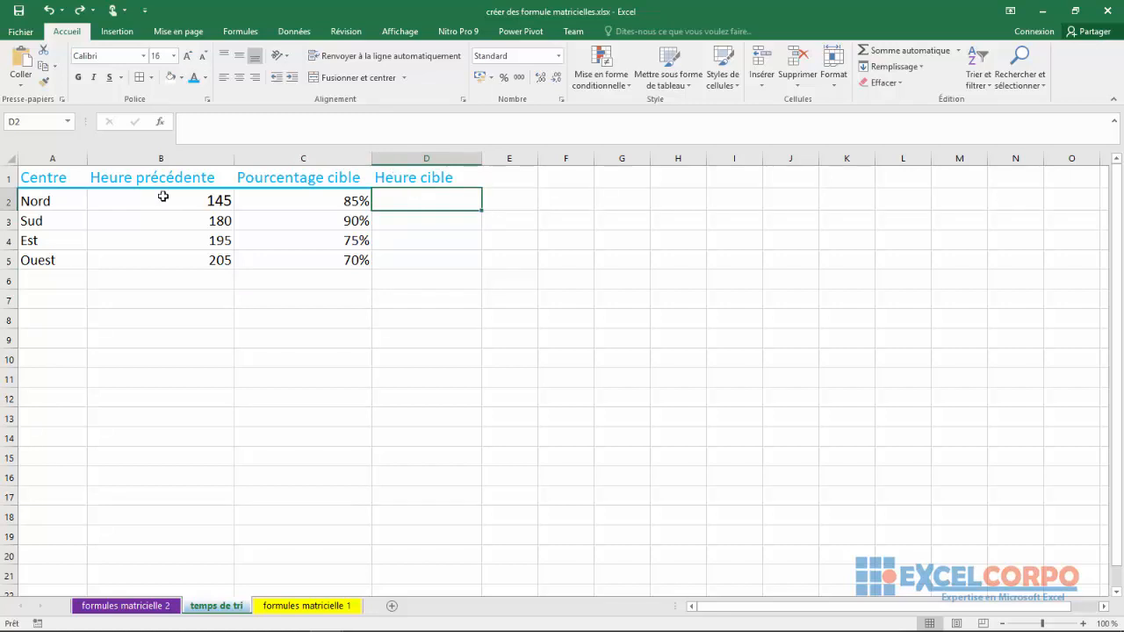
drag(195, 201, 211, 256)
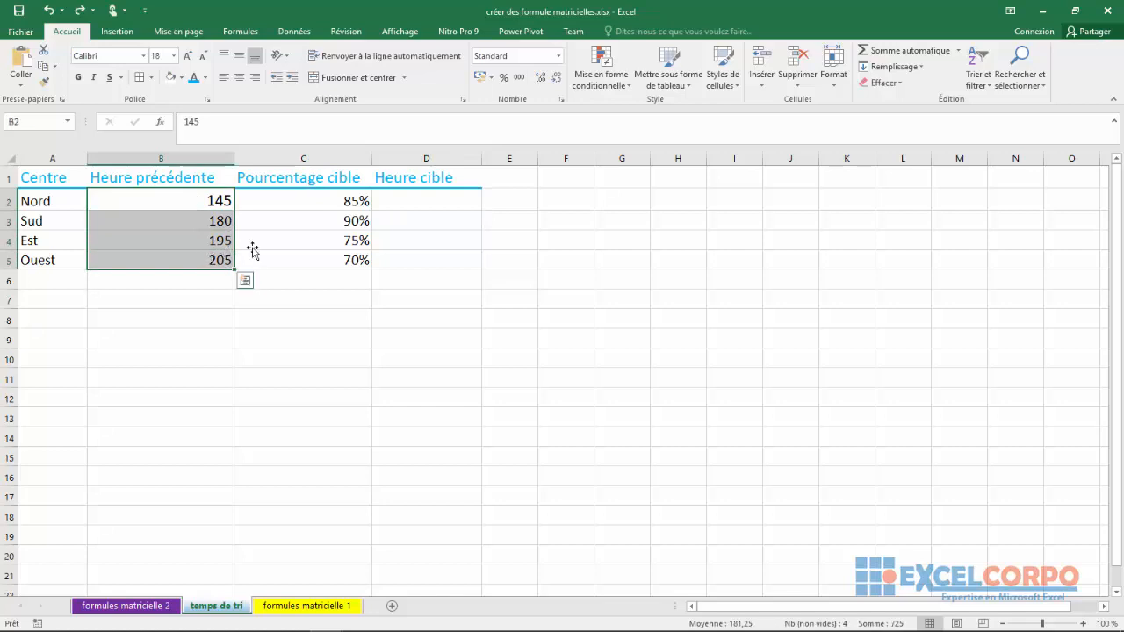
drag(305, 200, 329, 262)
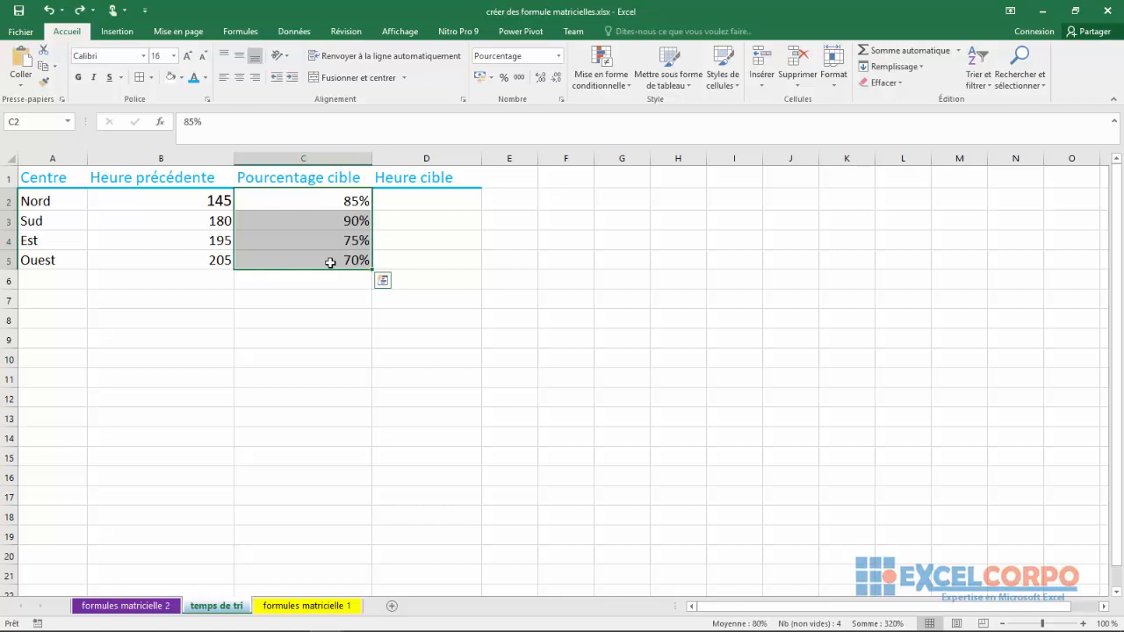
click(417, 199)
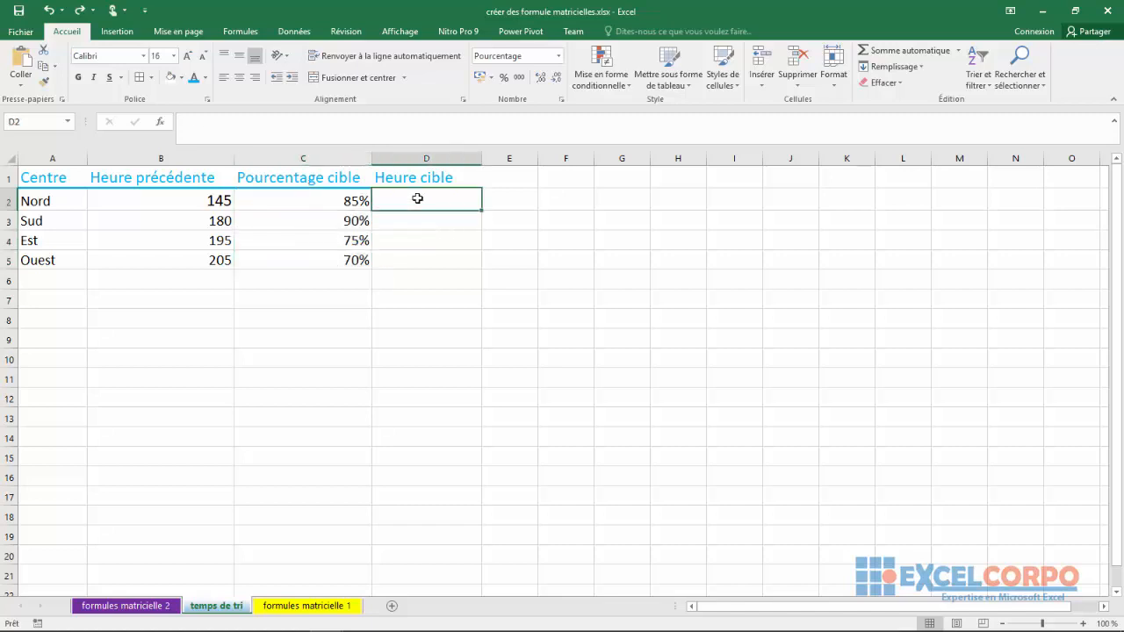
drag(201, 204, 201, 241)
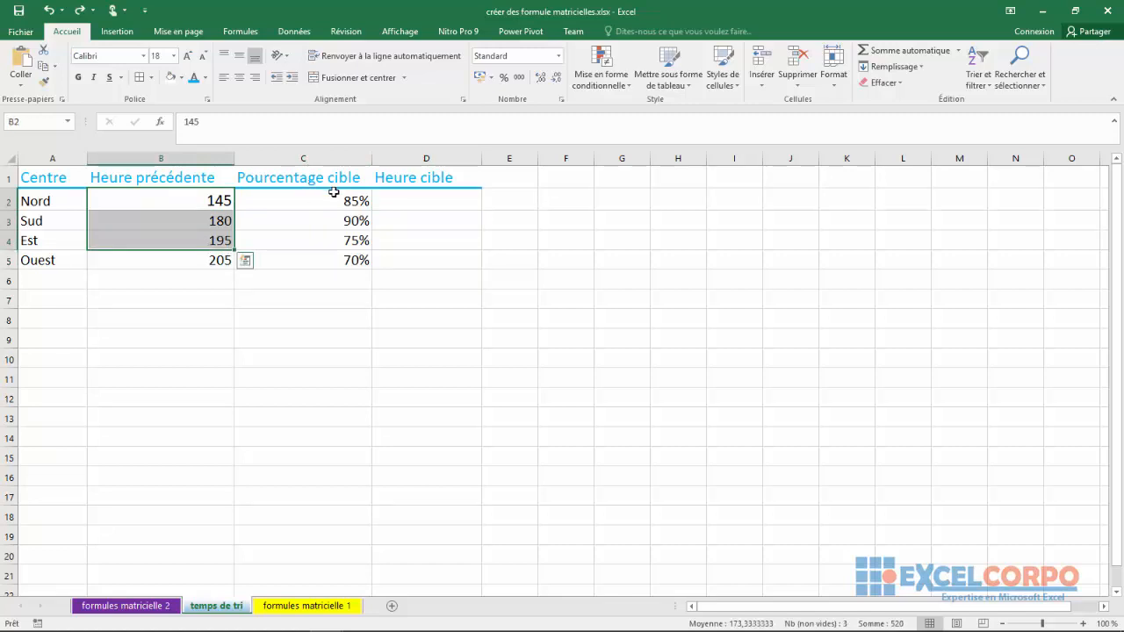
drag(366, 198, 352, 261)
click(431, 256)
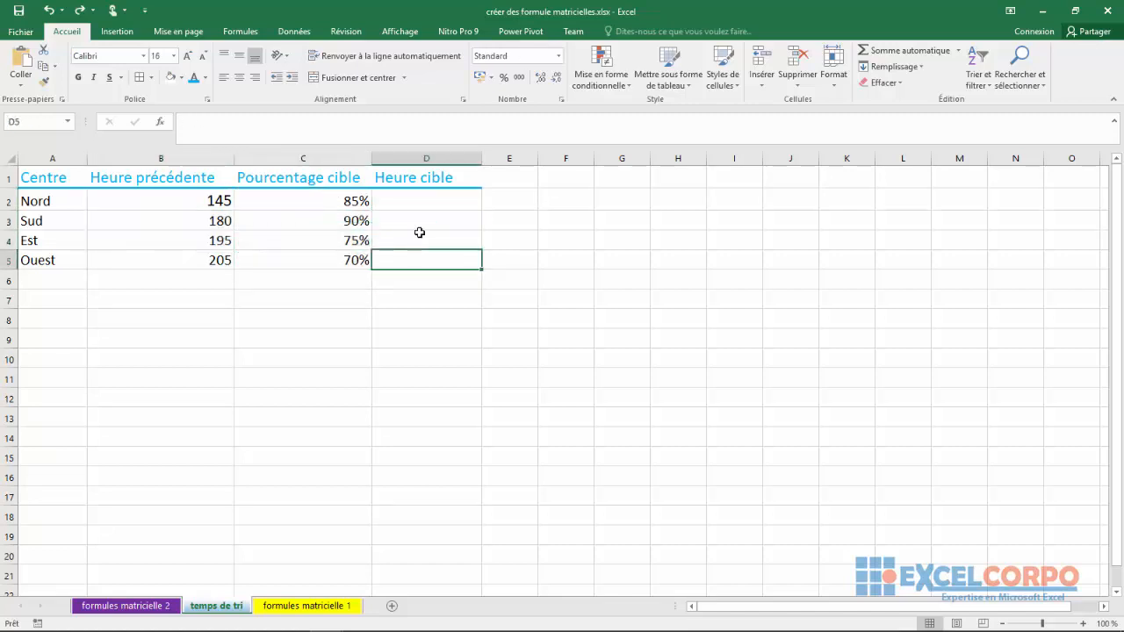
Enter =B2:B5*C2:C5 as a single array formula across the Heure cible cells D2:D5
drag(394, 203, 434, 252)
text(=)
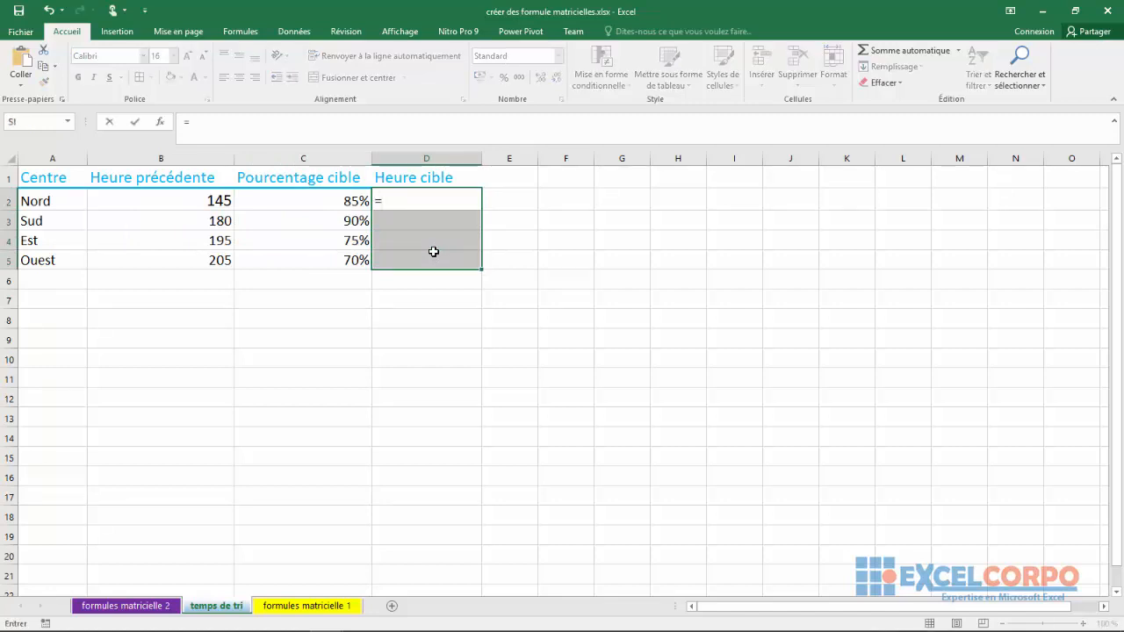
click(207, 199)
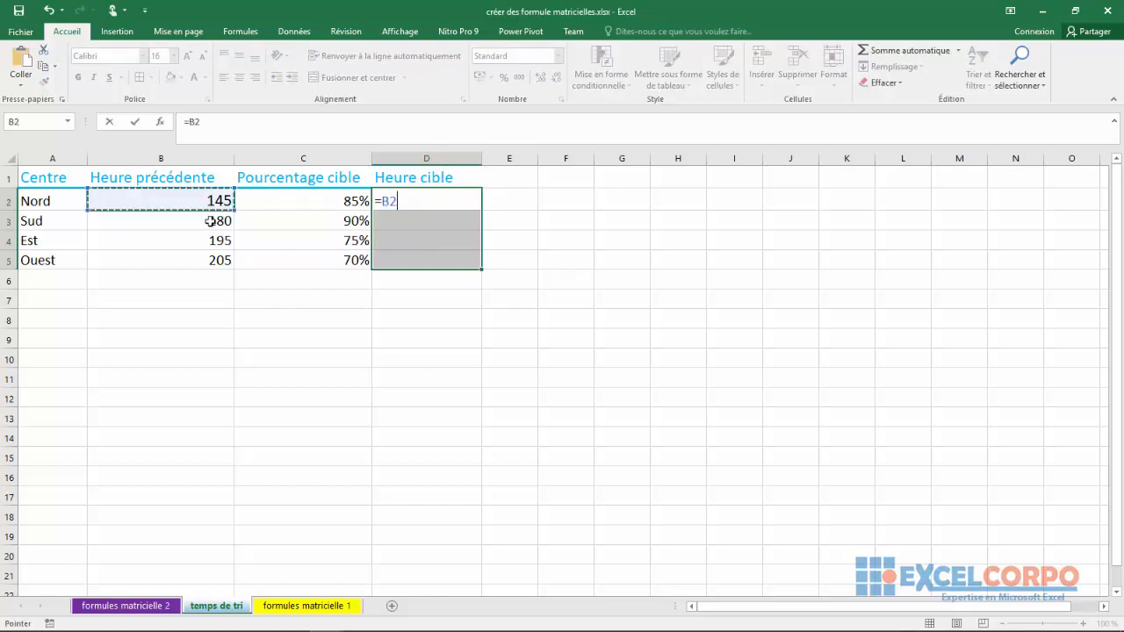
drag(210, 221, 209, 252)
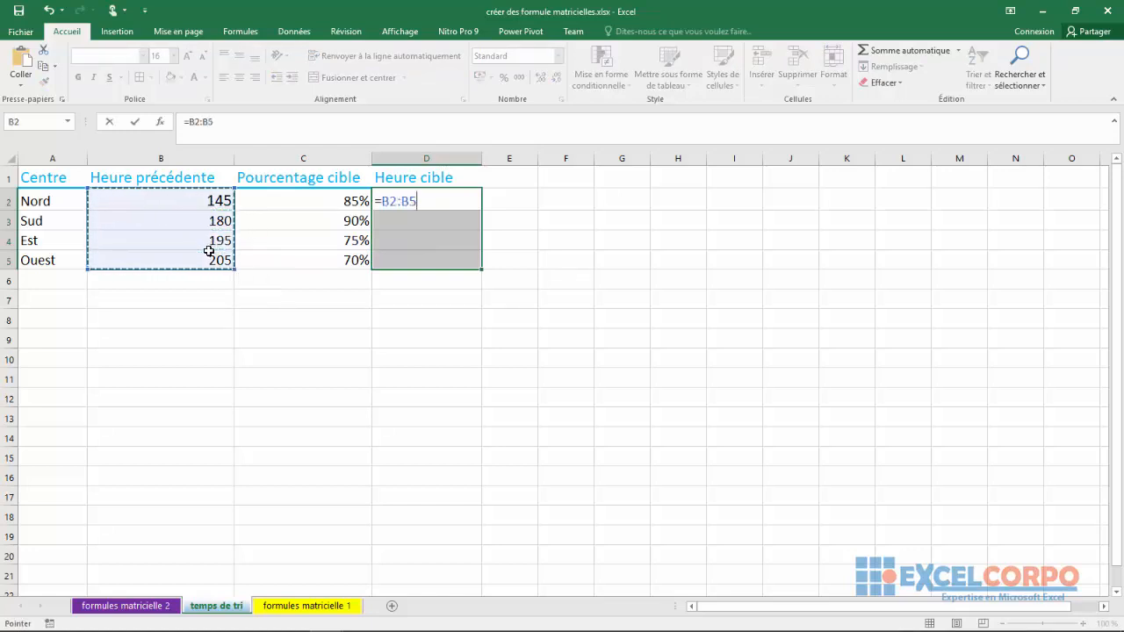
text(*)
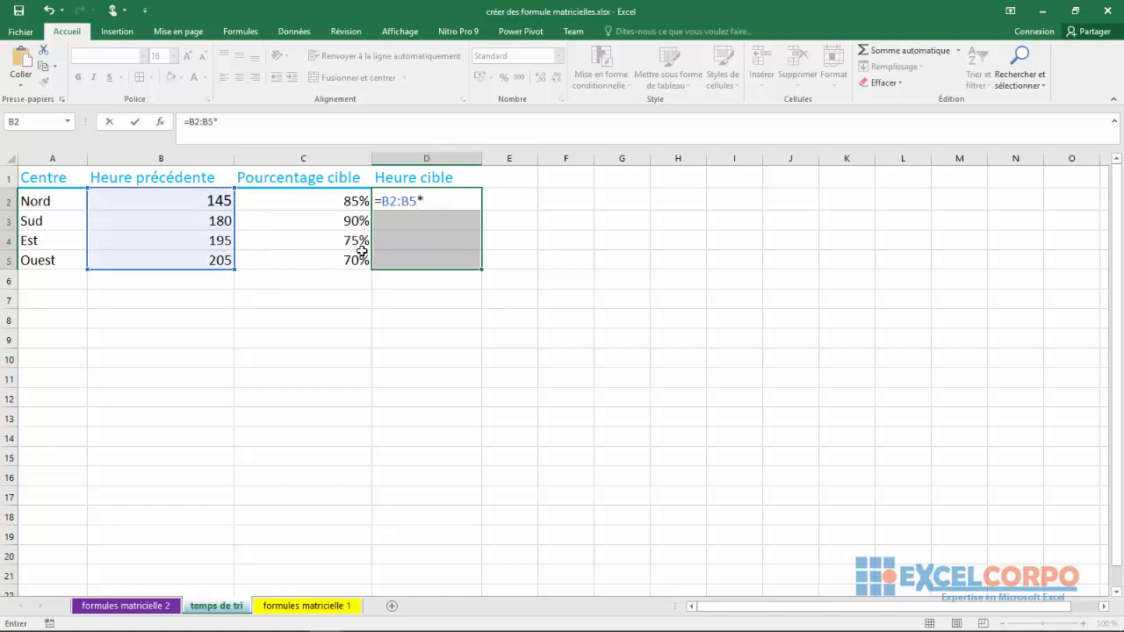
drag(332, 200, 336, 253)
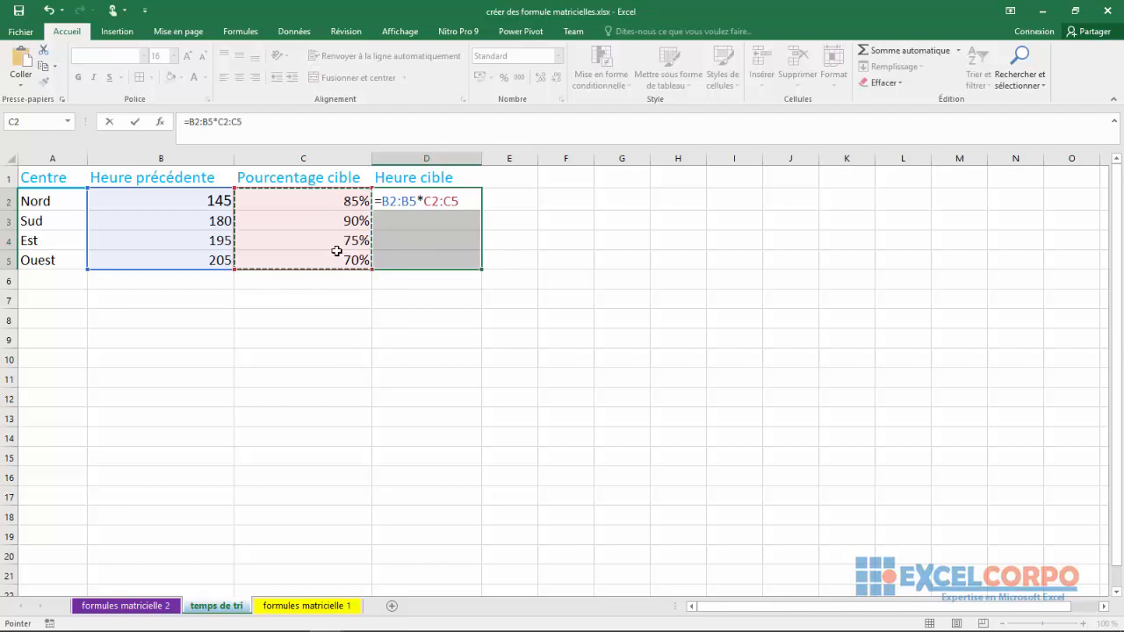
key(ctrl+shift+Return)
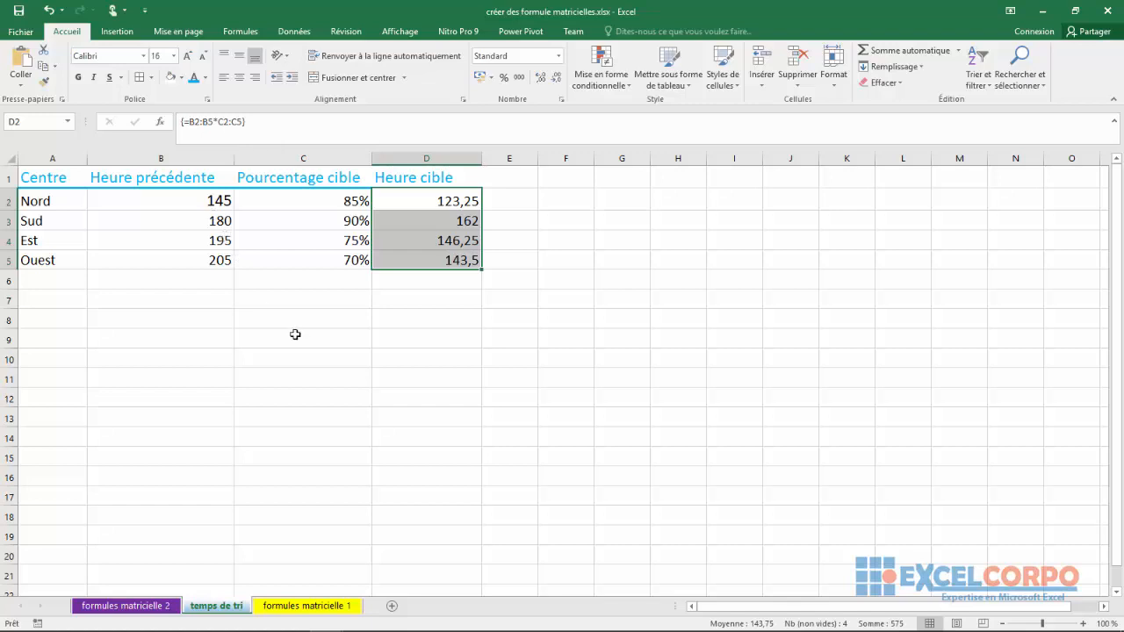
On the "formules matricielle 1" worksheet, enter =C3*C9:F9 as an array formula across the Avec Surcharge cells C11:F11
click(308, 606)
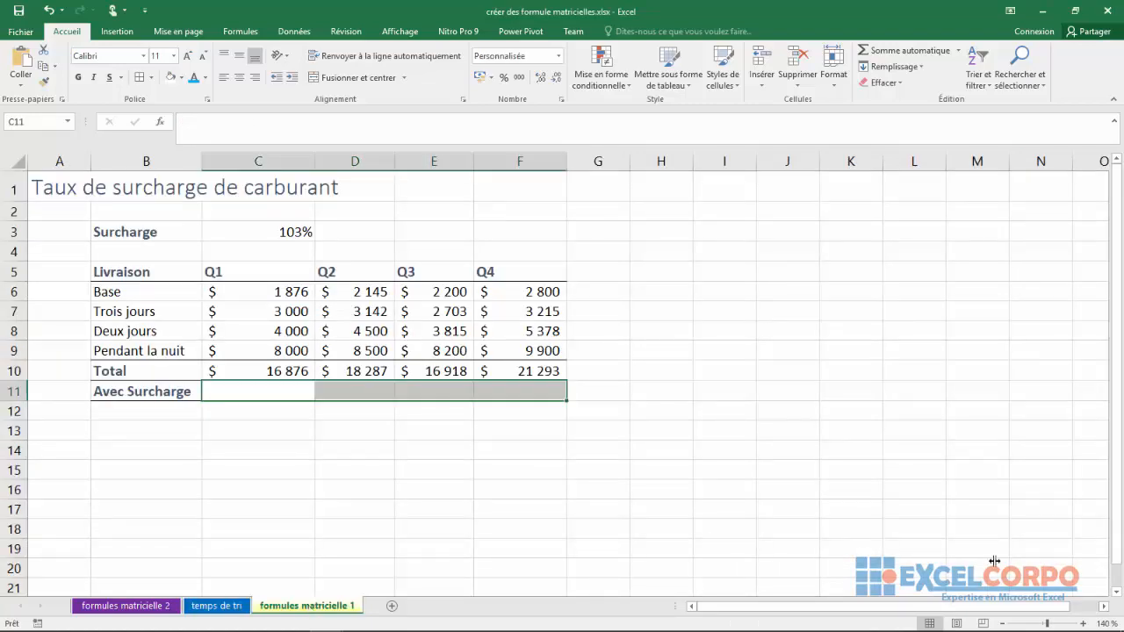
click(401, 433)
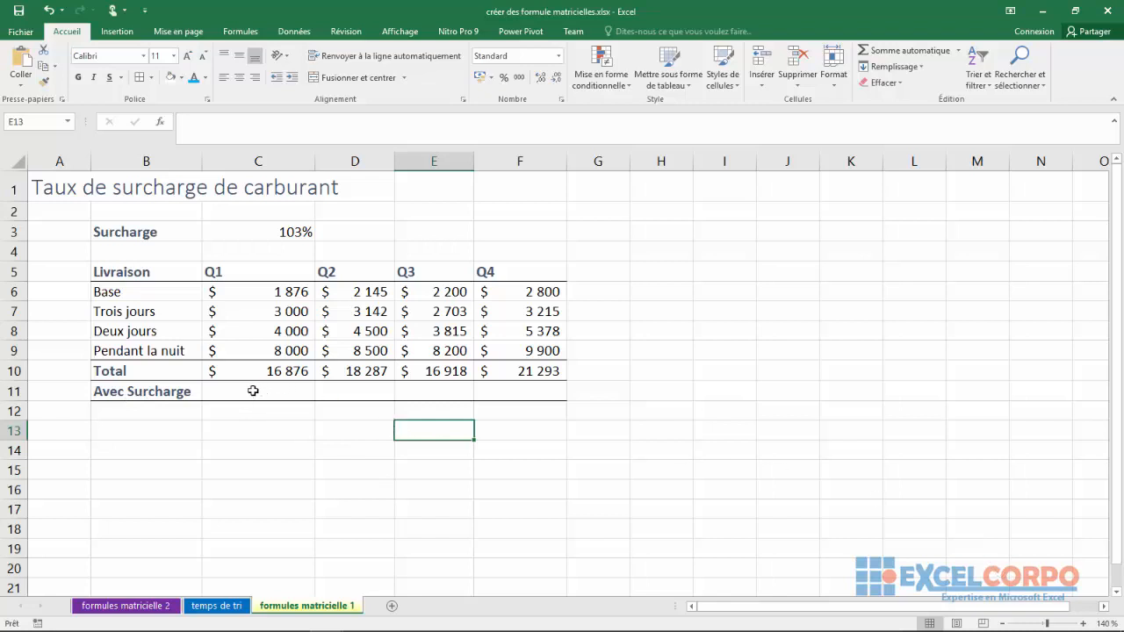
drag(250, 391, 487, 397)
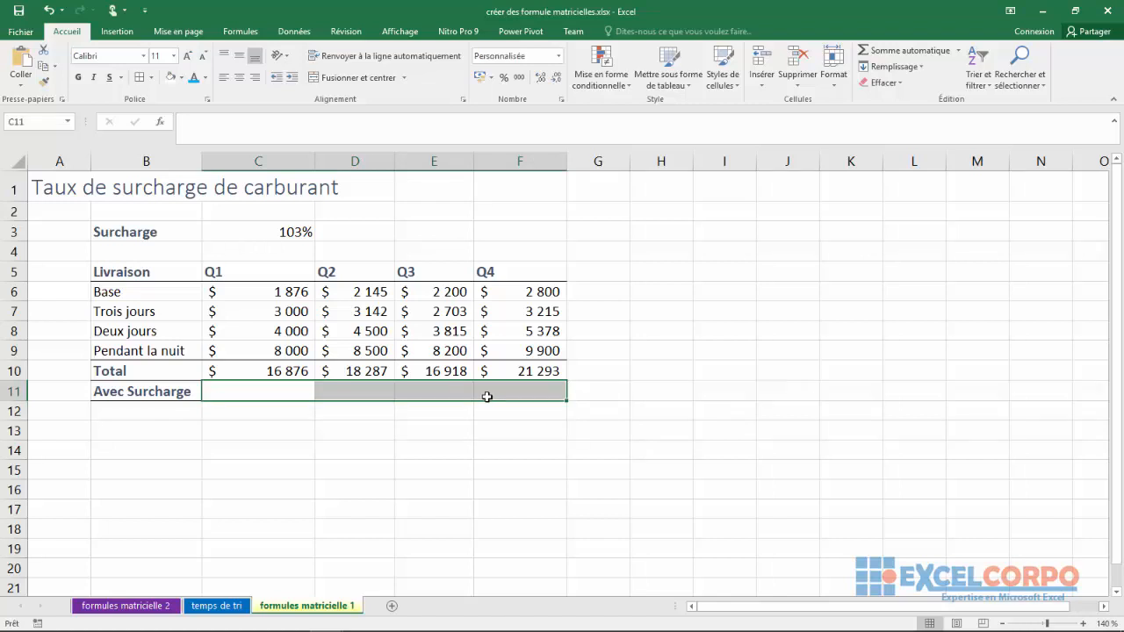
text(=)
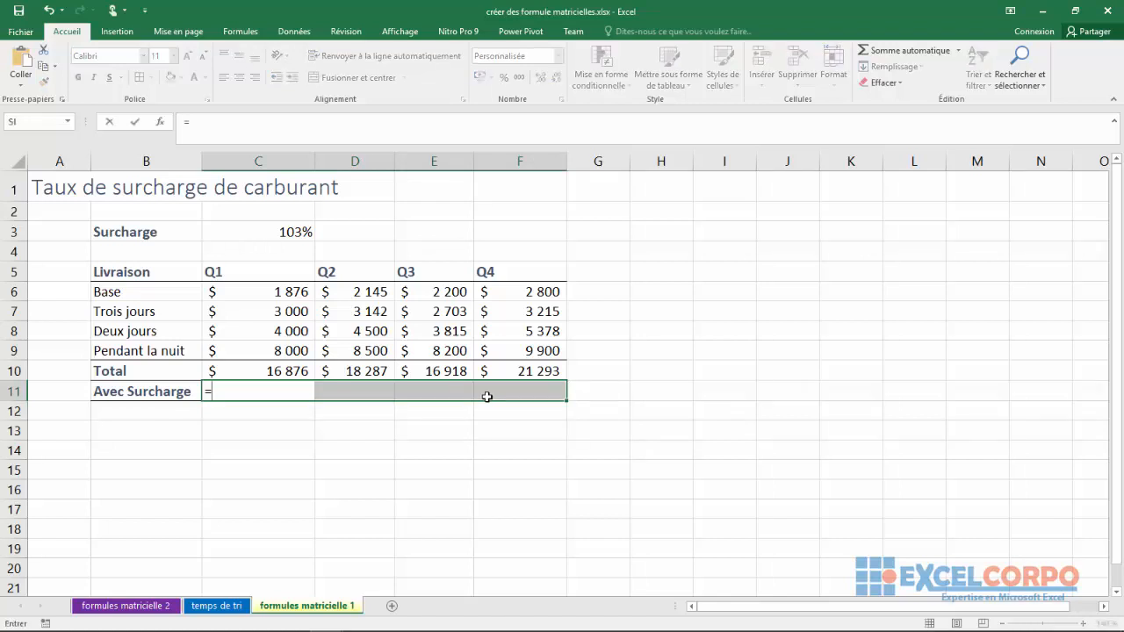
click(296, 233)
text(*)
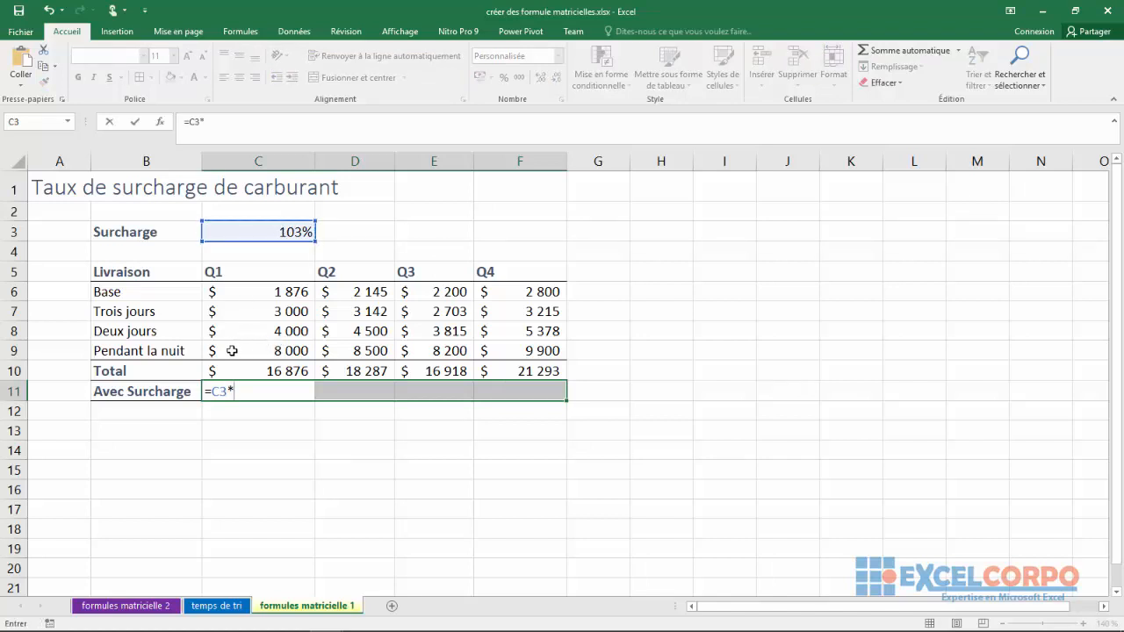
drag(232, 352, 499, 354)
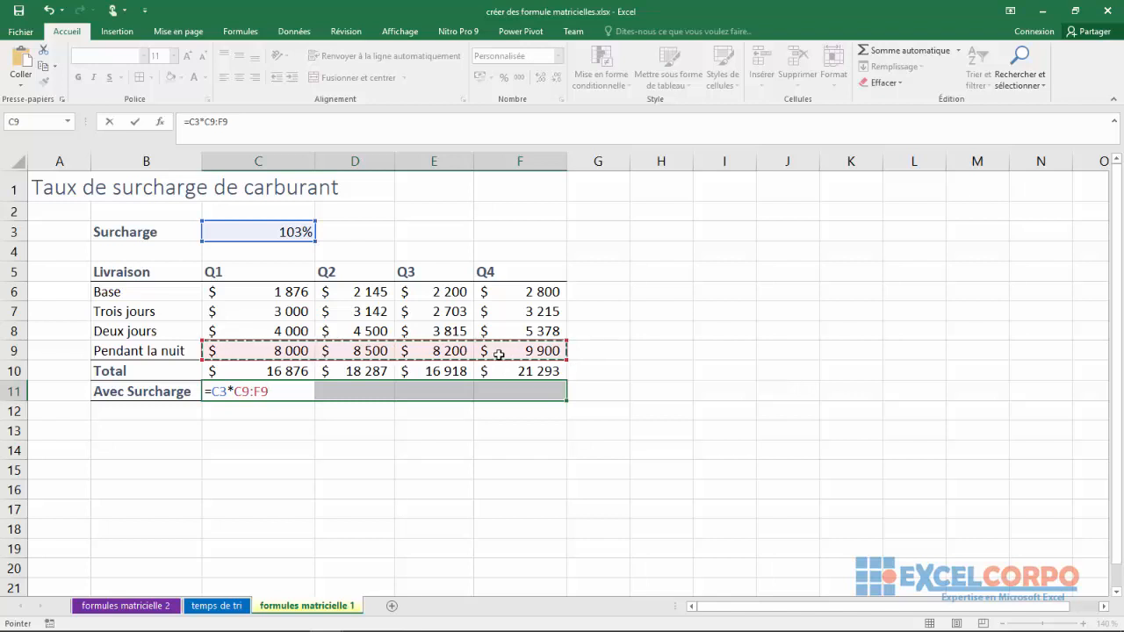
key(ctrl+shift+Return)
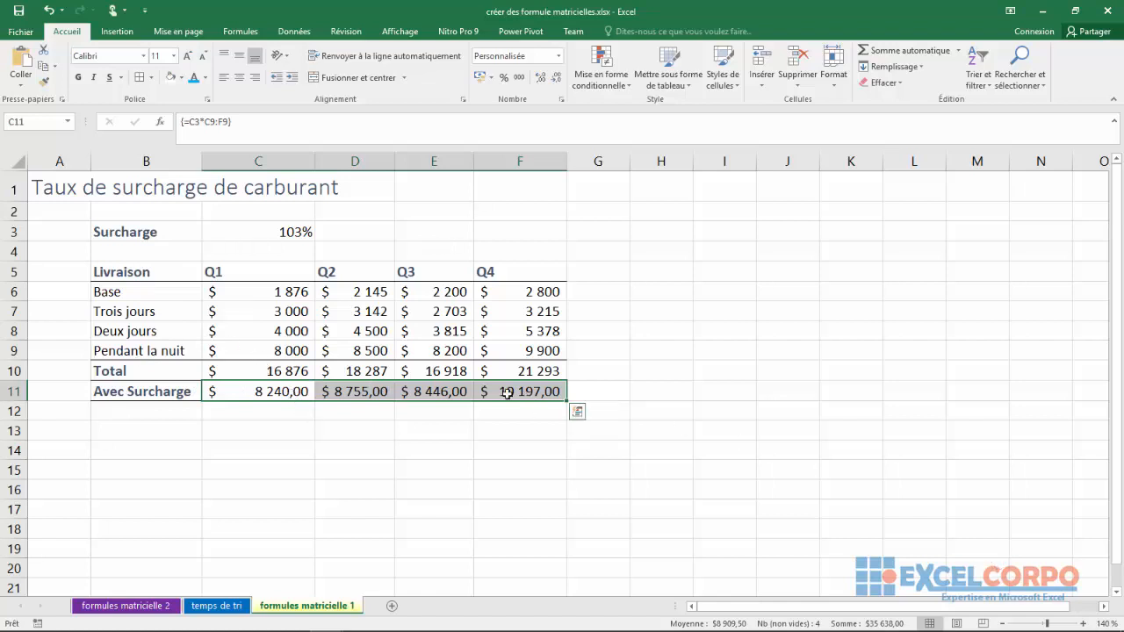
Edit the Avec Surcharge array formula from D11 to =C3*C10:F10 so it uses the Total row, recommitting it as an array formula
click(339, 390)
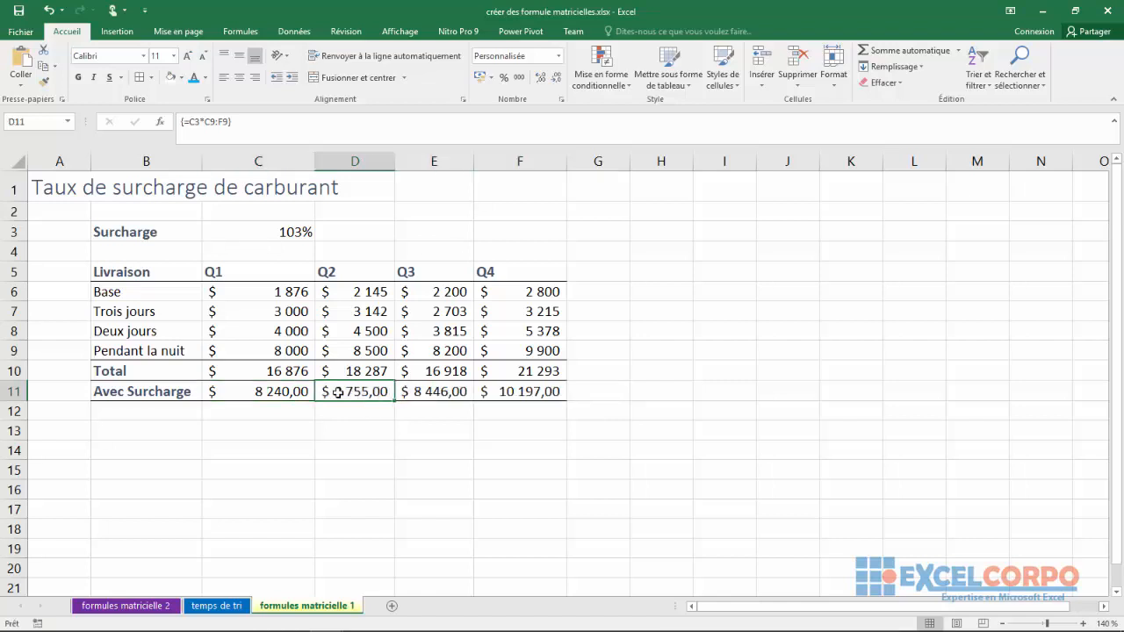
click(214, 121)
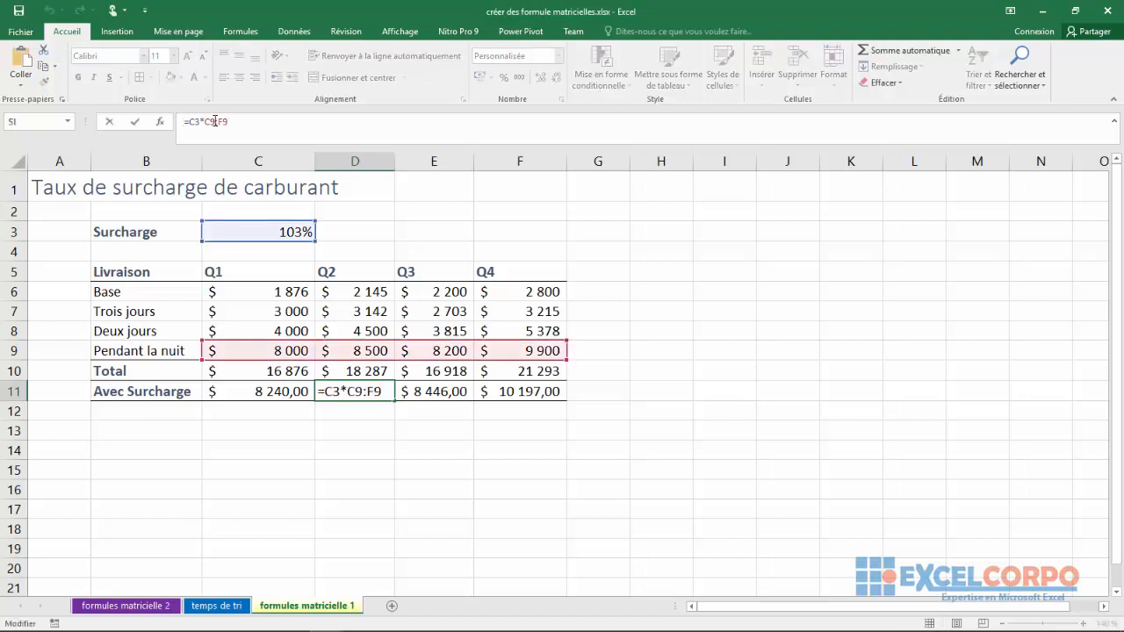
key(Delete)
text(10)
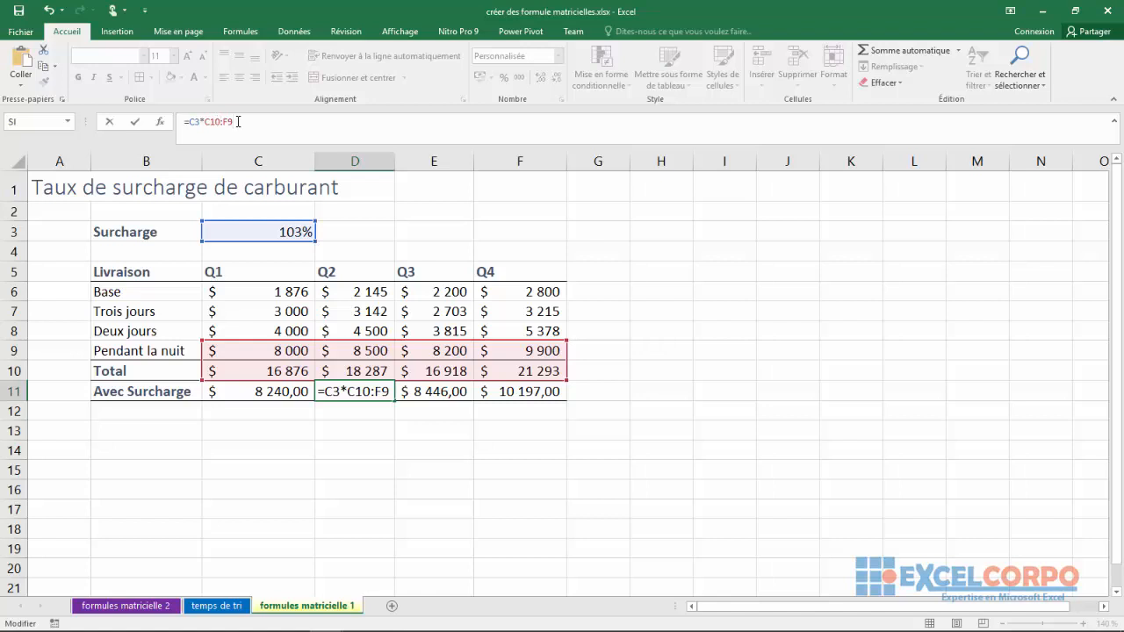
key(BackSpace)
text(10)
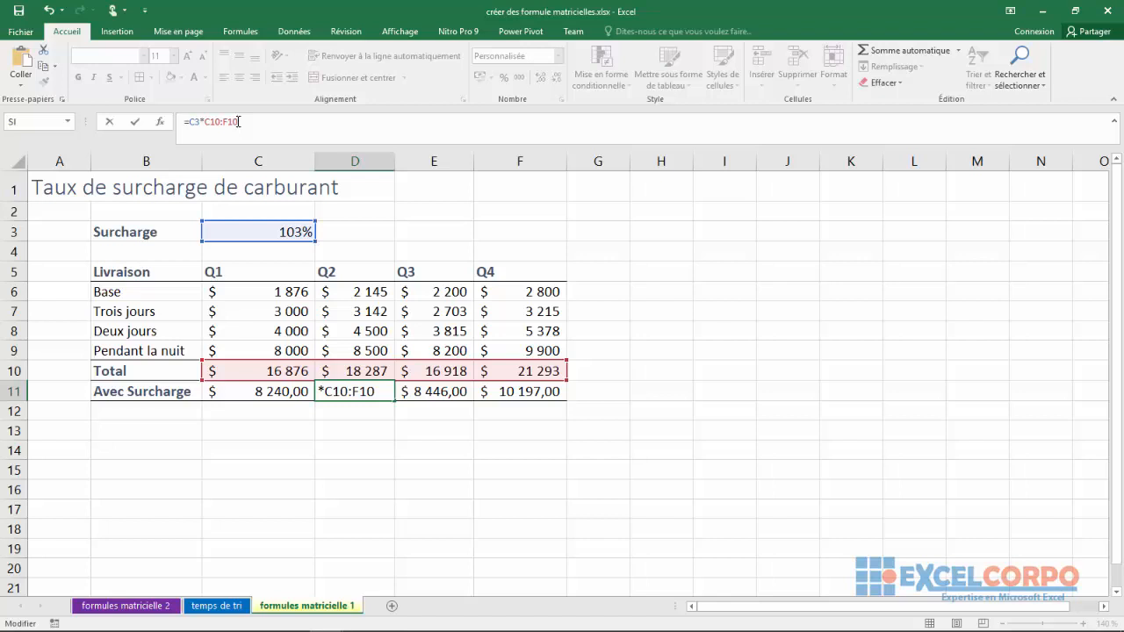
key(ctrl+shift+Return)
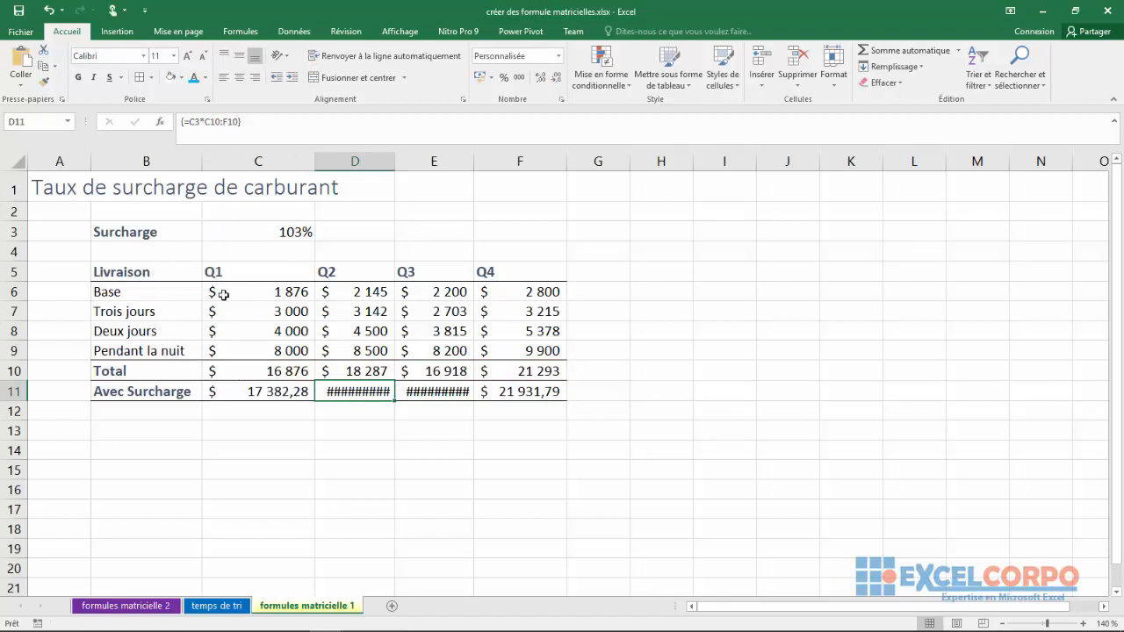
Widen columns C, D and E to fit the Avec Surcharge amounts
double_click(315, 161)
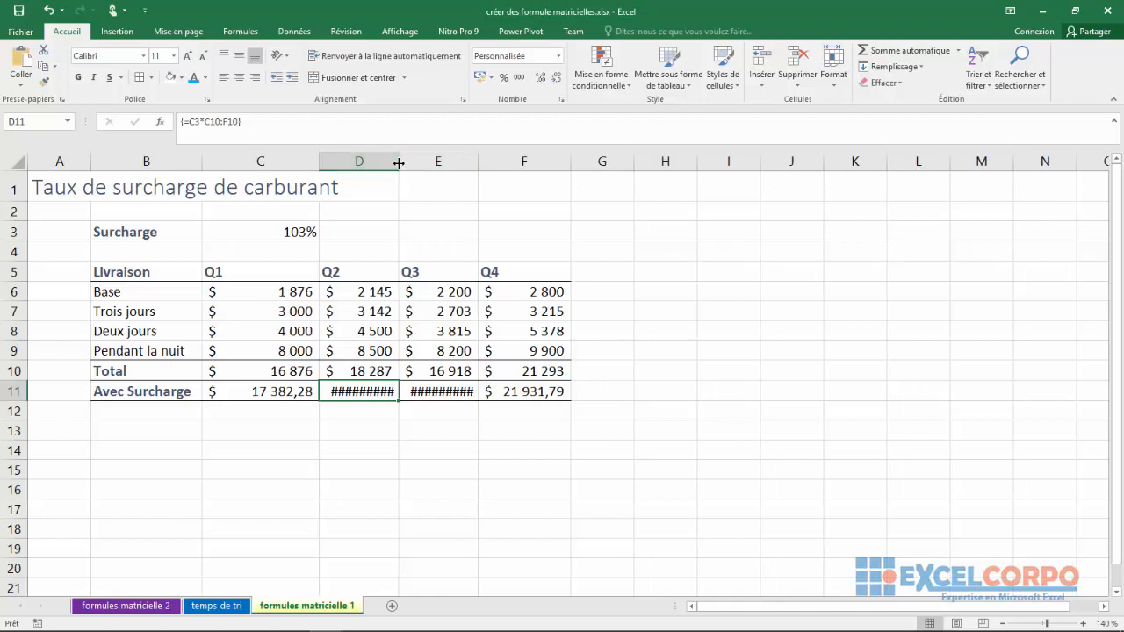
double_click(398, 161)
drag(489, 161, 502, 161)
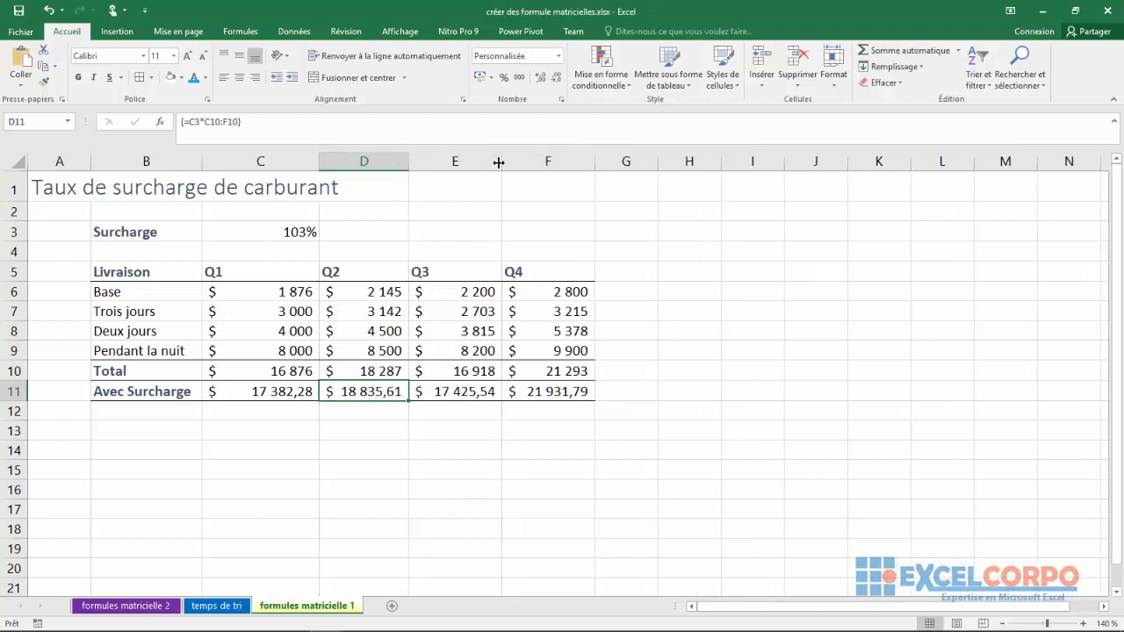
click(350, 439)
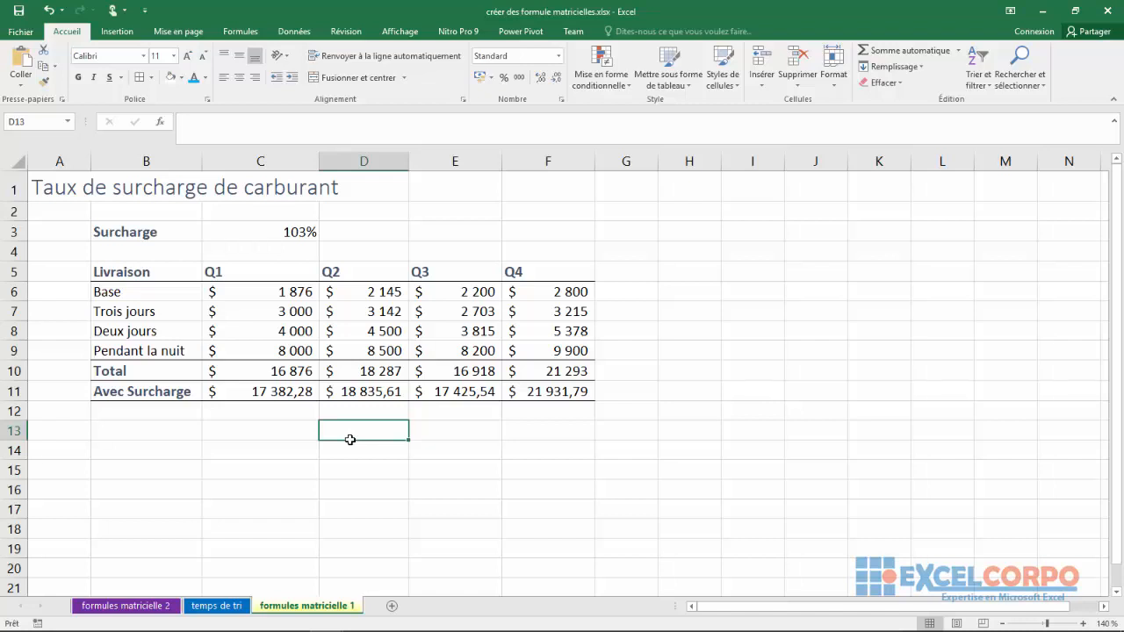
Clear the array formula from the whole Avec Surcharge range C11:F11
click(253, 393)
drag(253, 393, 518, 388)
key(Delete)
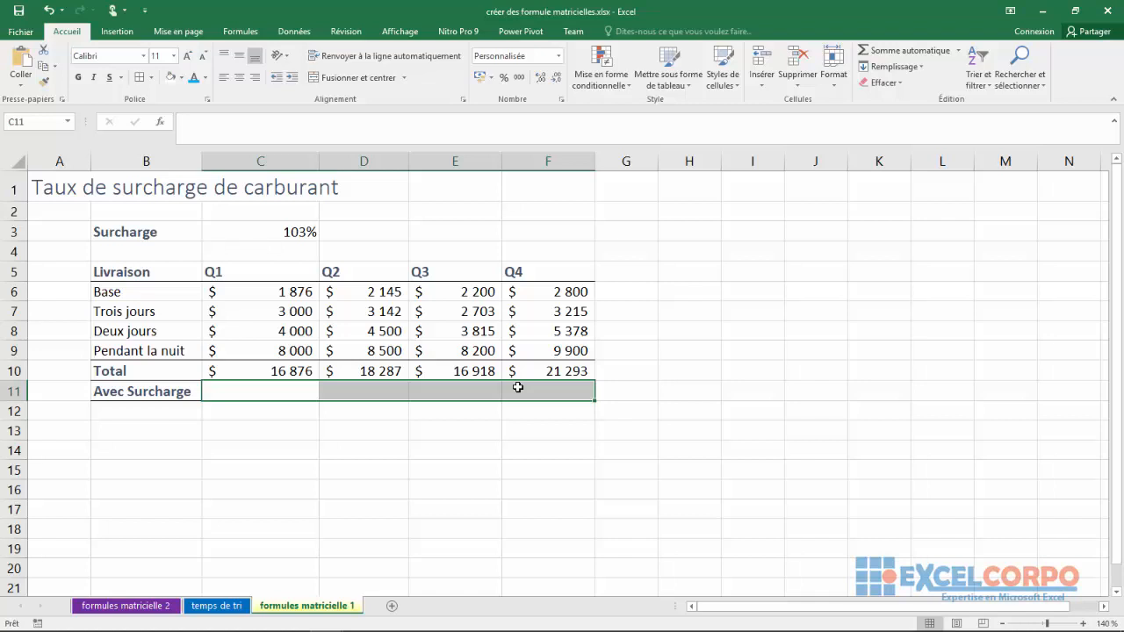
Enter =C3*C10:F10 as a single array formula across the Avec Surcharge cells C11:F11
text(=)
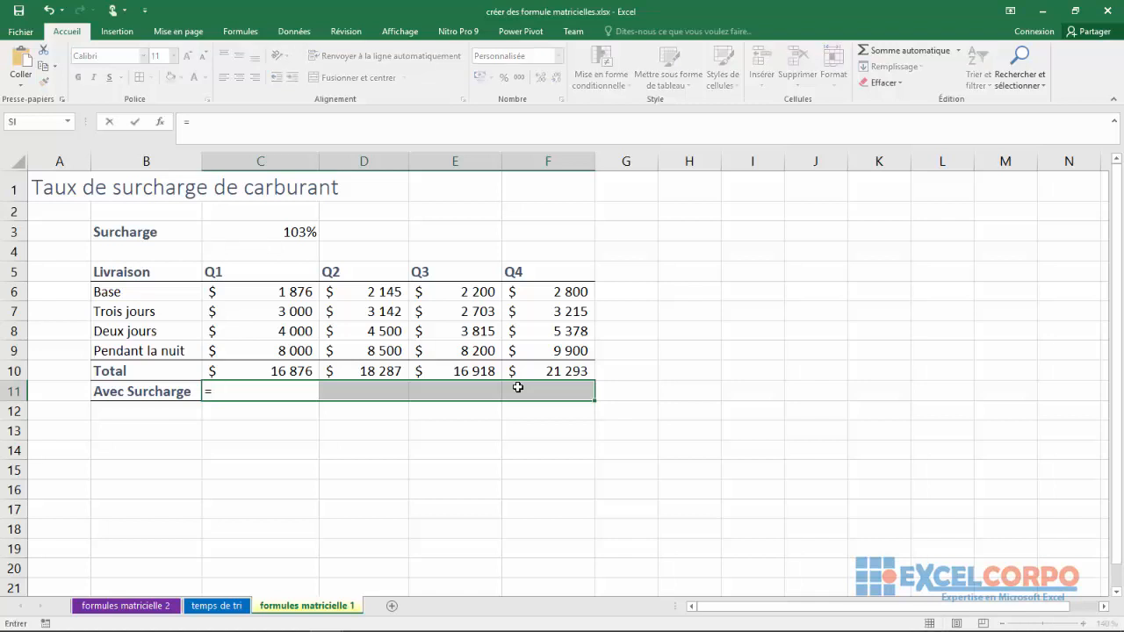
click(310, 235)
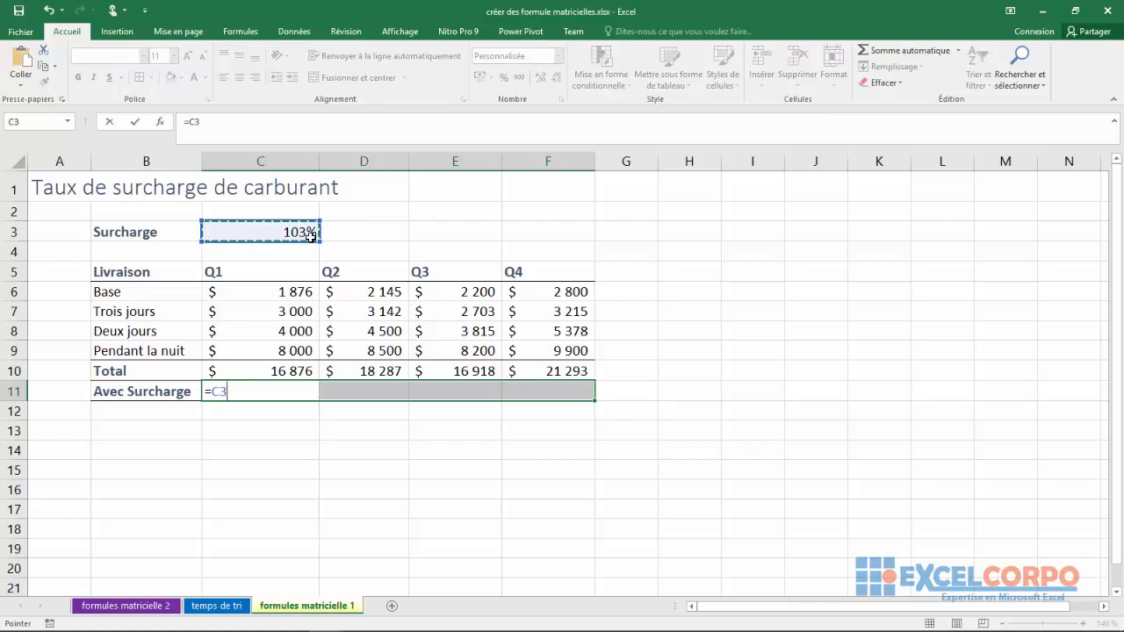
text(*)
drag(226, 369, 557, 369)
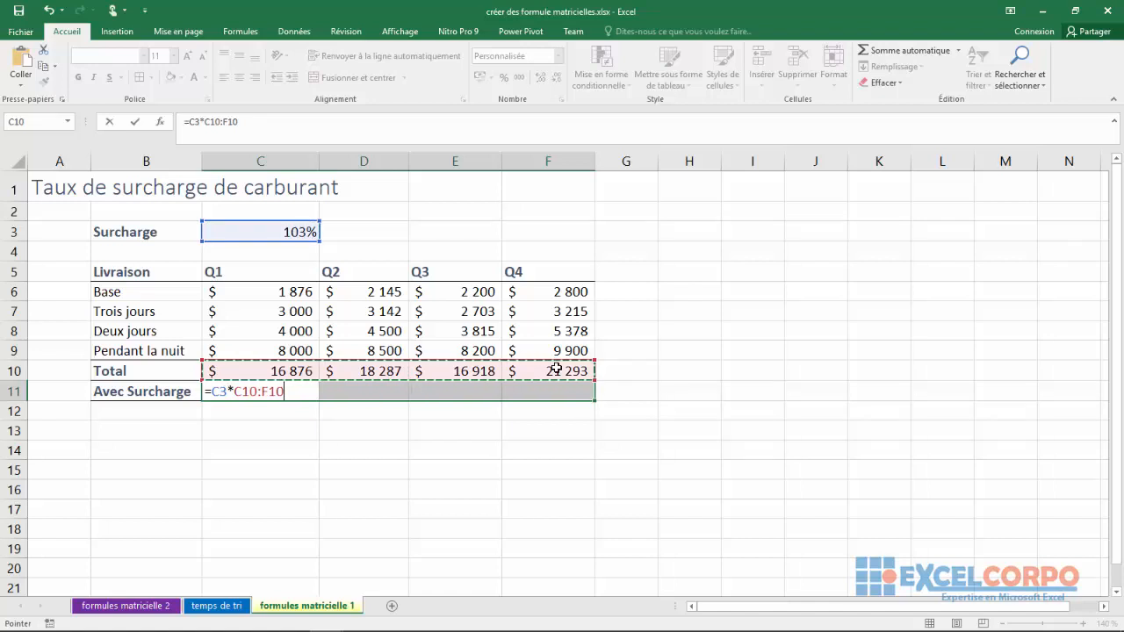
key(ctrl+shift+Return)
click(445, 442)
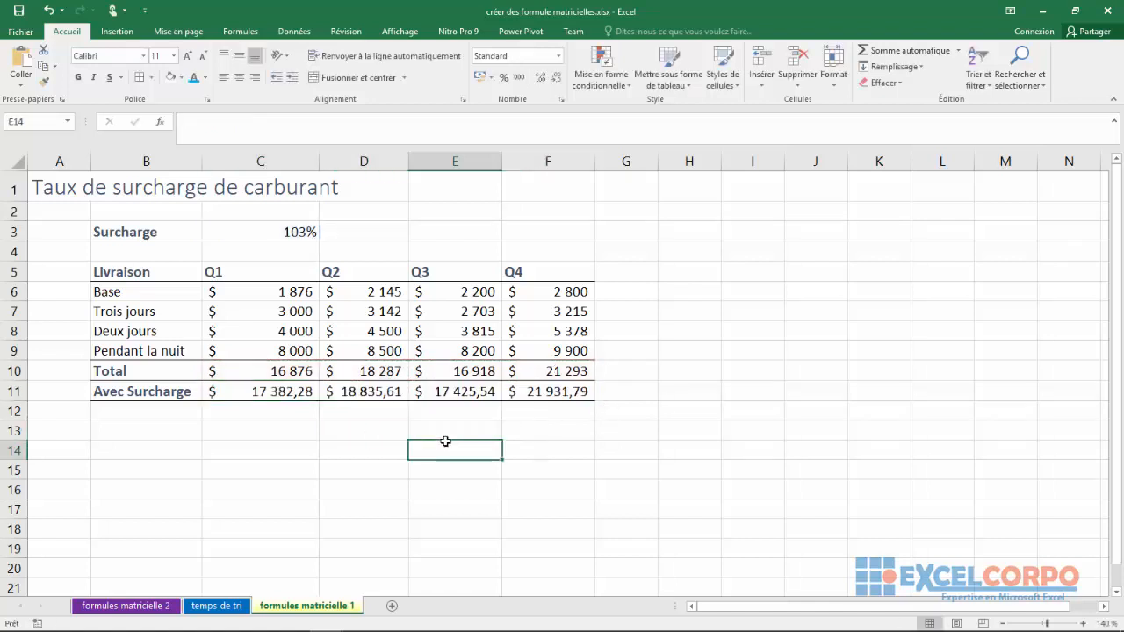